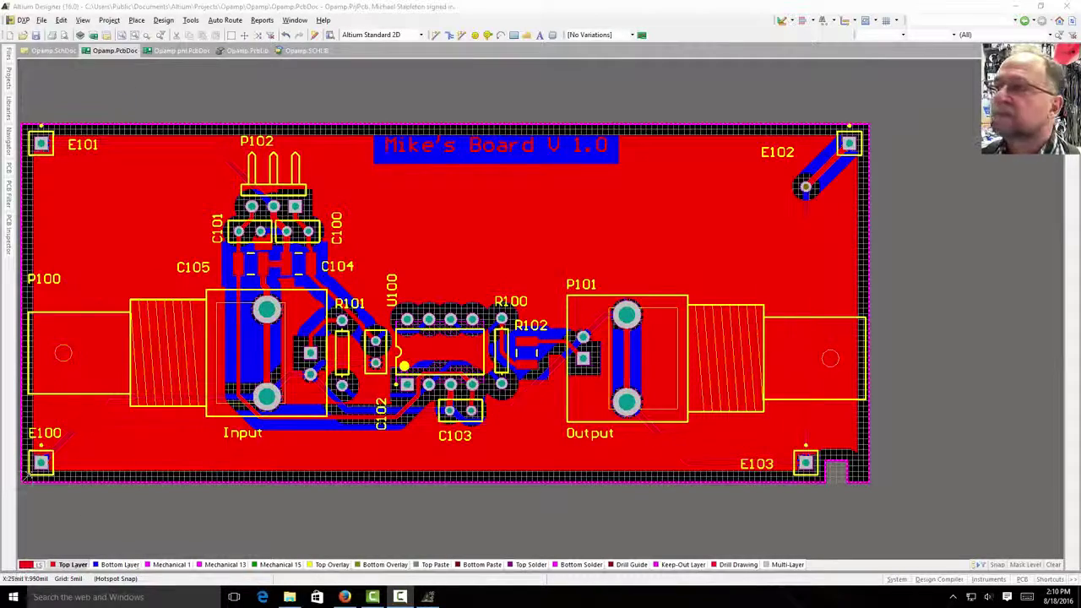
- Bring the ECE Design Lab page in Firefox to the front, over the Altium Opamp layout
{"action": "left_click", "coordinate": [344, 597]}
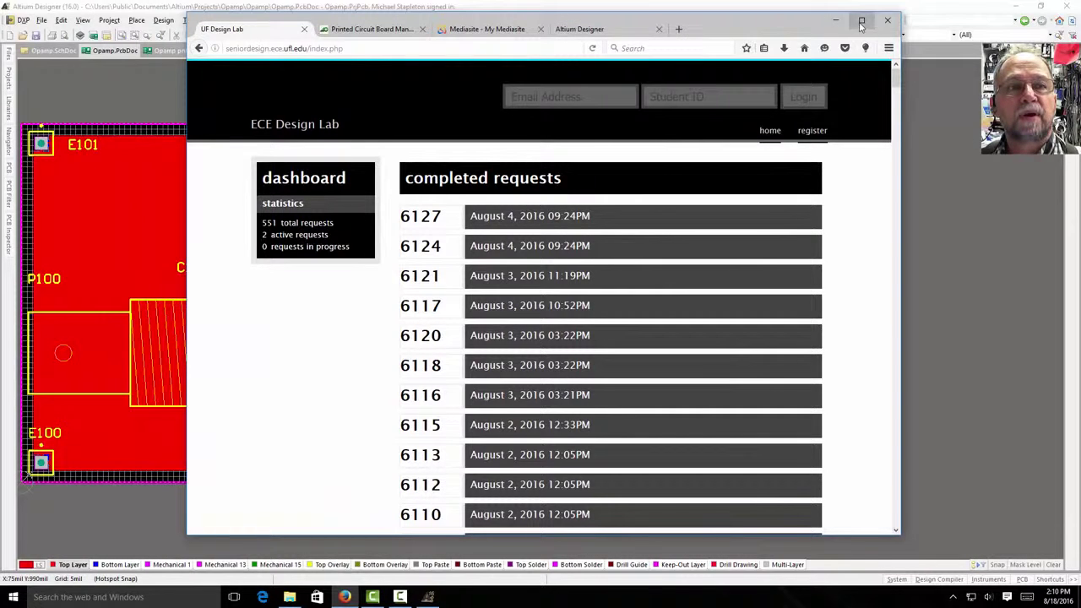
- Maximize the browser and log in to the Design Lab with the saved e-mail and student ID
{"action": "left_click", "coordinate": [861, 21]}
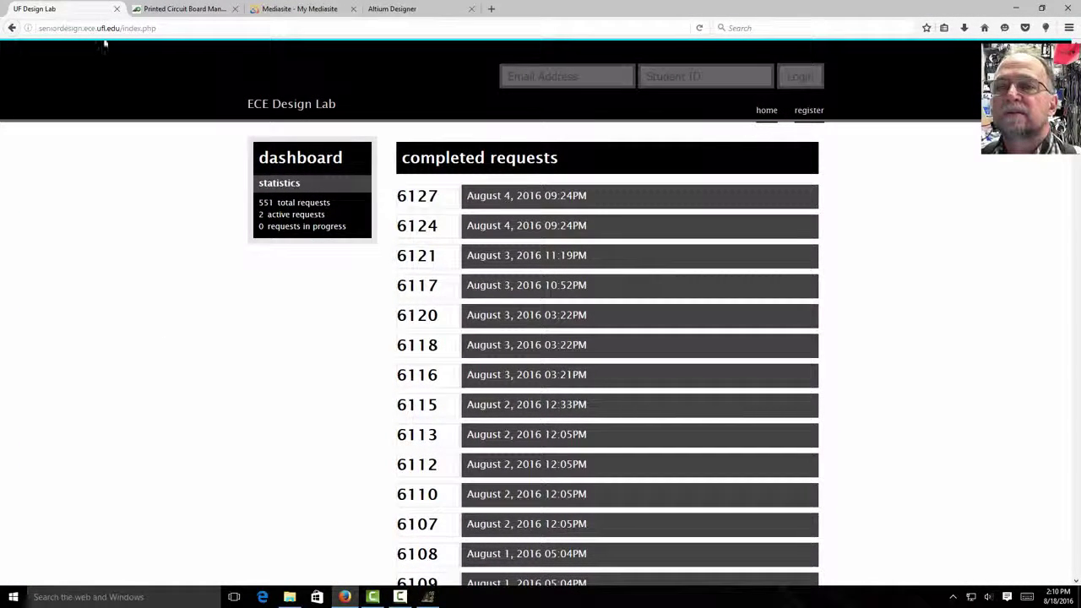
{"action": "left_click", "coordinate": [539, 75]}
{"action": "type", "text": "m"}
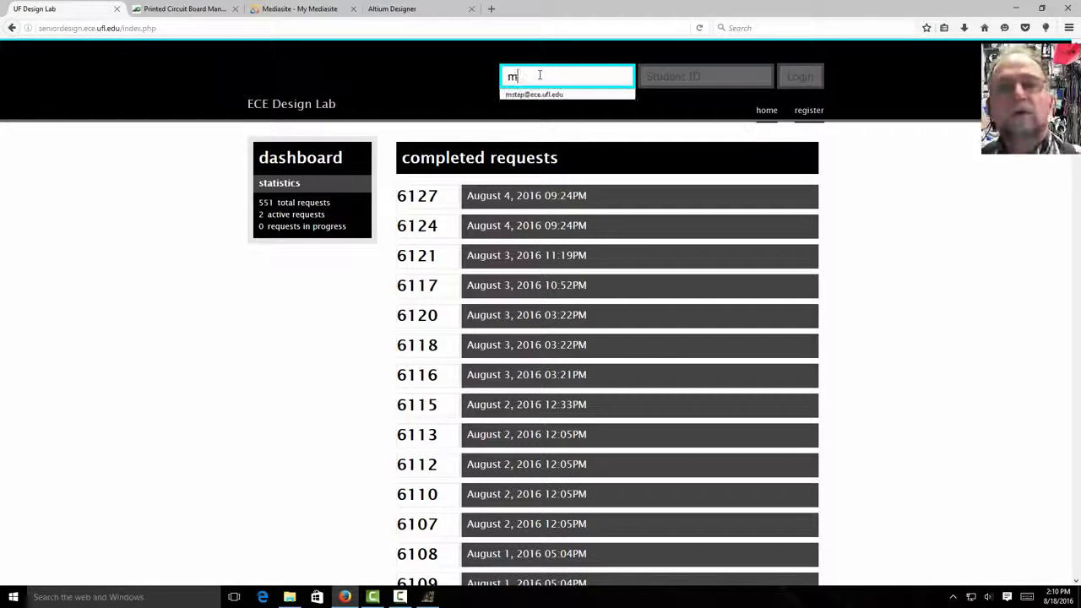
{"action": "left_click", "coordinate": [518, 93]}
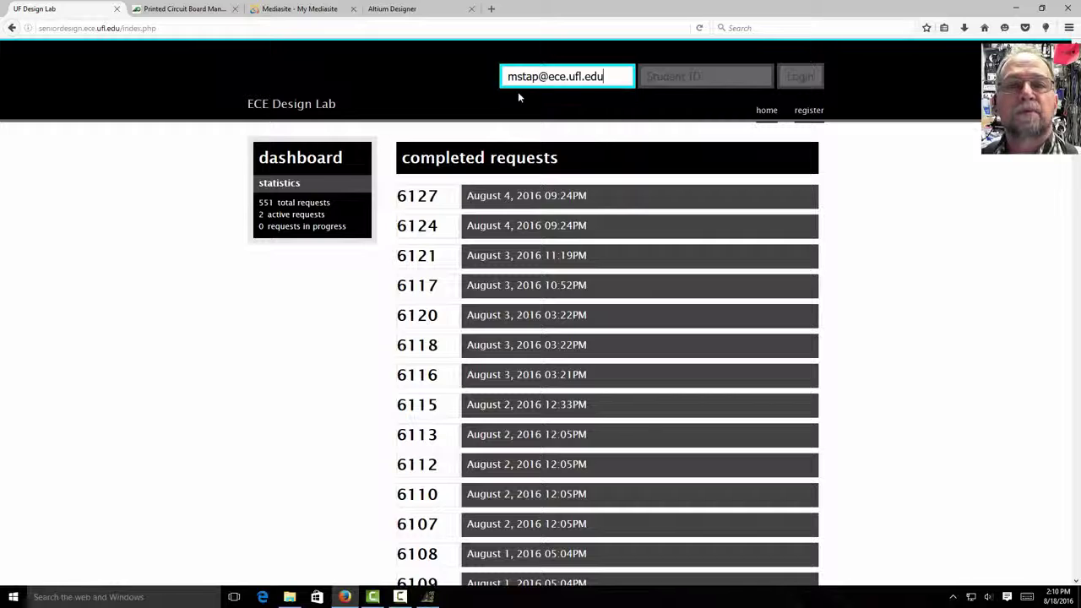
{"action": "left_click", "coordinate": [662, 78]}
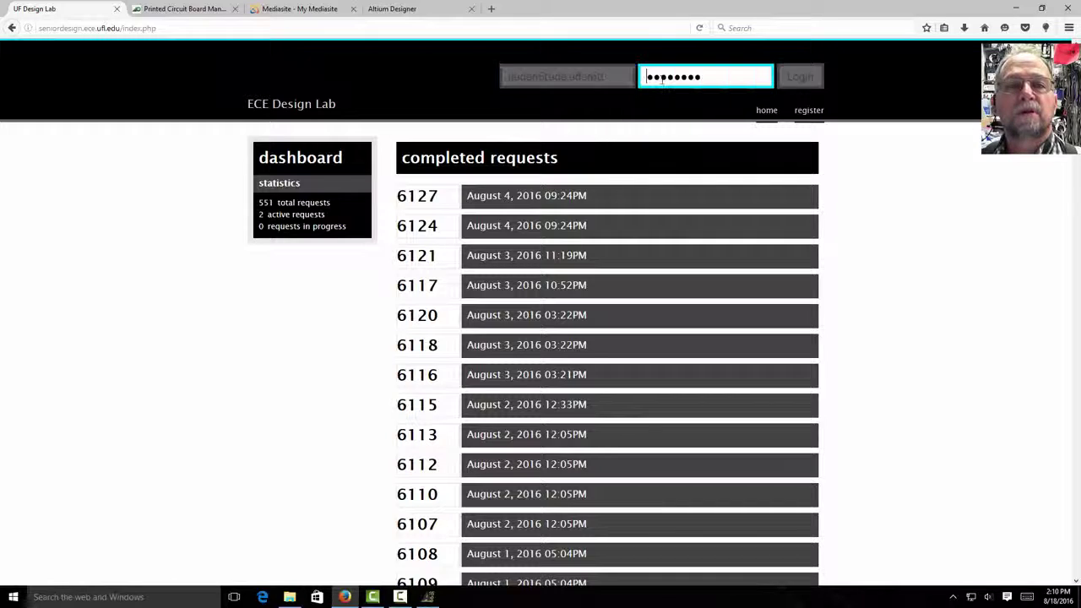
{"action": "left_click", "coordinate": [803, 77]}
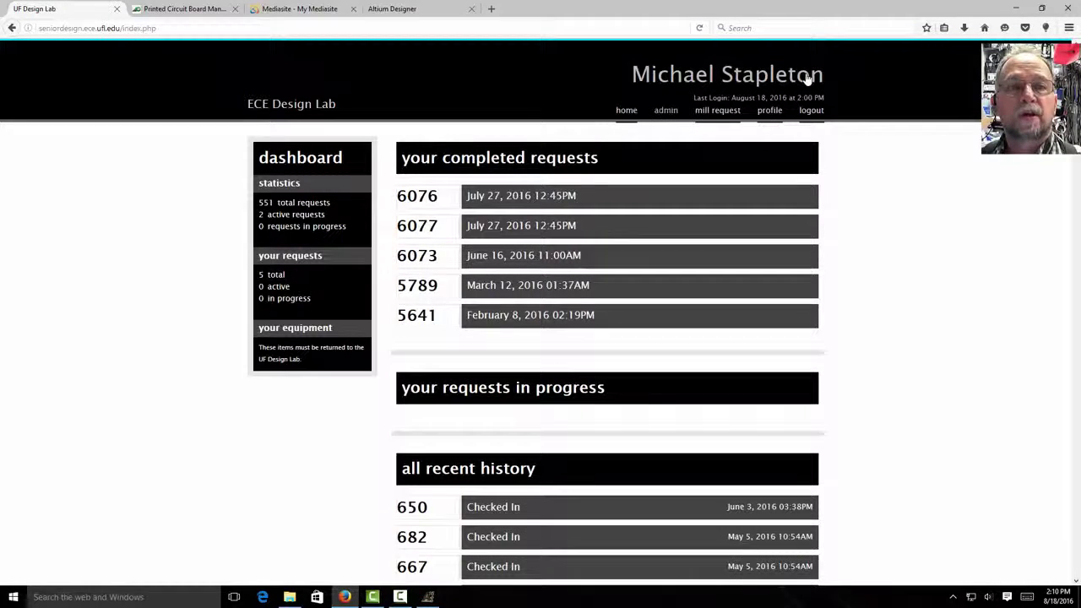
- Start a mill request for quantity 1 with Opamp pnl.GTL from Project Outputs for Opamp as Top Copper
{"action": "left_click", "coordinate": [713, 112]}
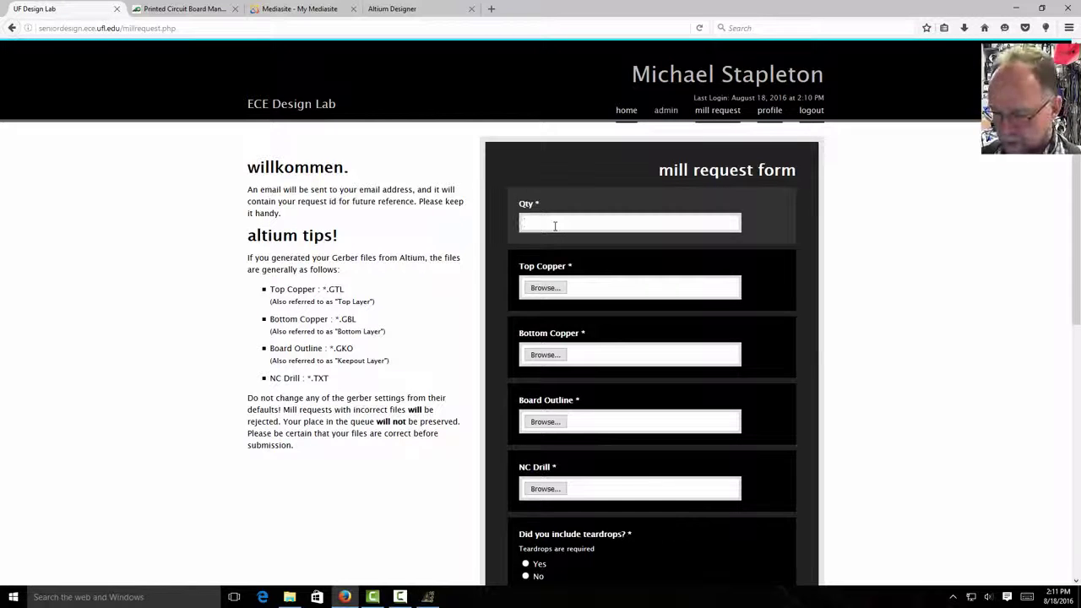
{"action": "left_click", "coordinate": [548, 288]}
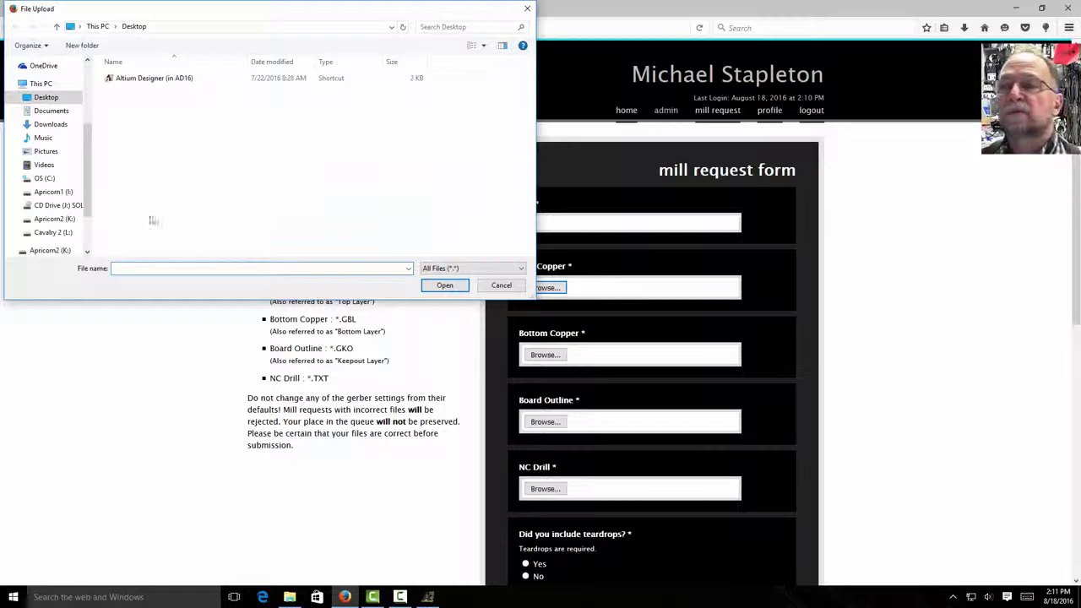
{"action": "left_click", "coordinate": [42, 179]}
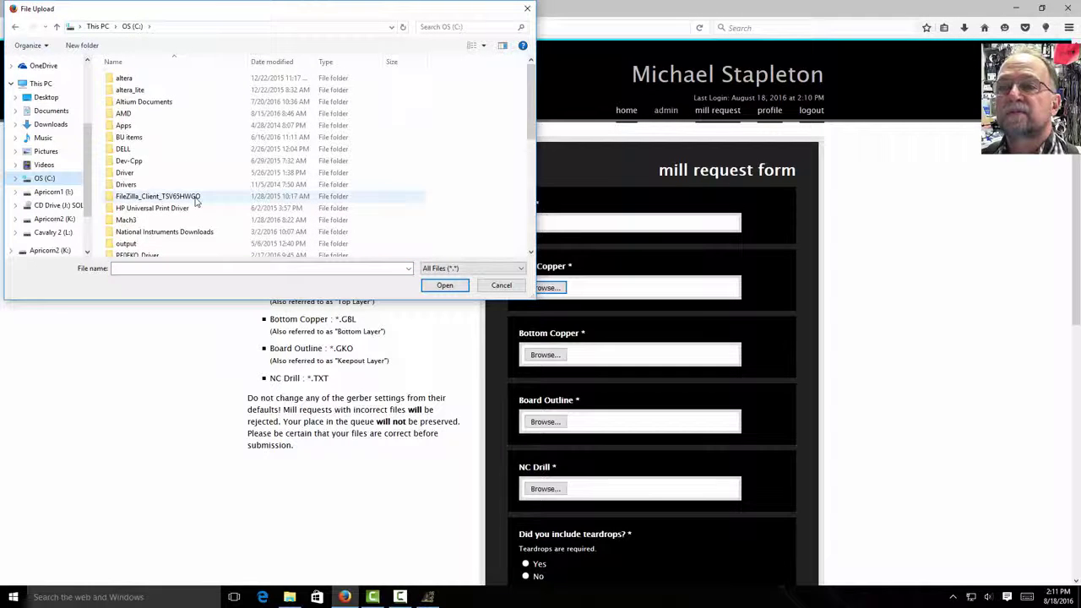
{"action": "scroll", "coordinate": [195, 201], "scroll_direction": "down", "scroll_amount": 1}
{"action": "scroll", "coordinate": [195, 201], "scroll_direction": "down", "scroll_amount": 2}
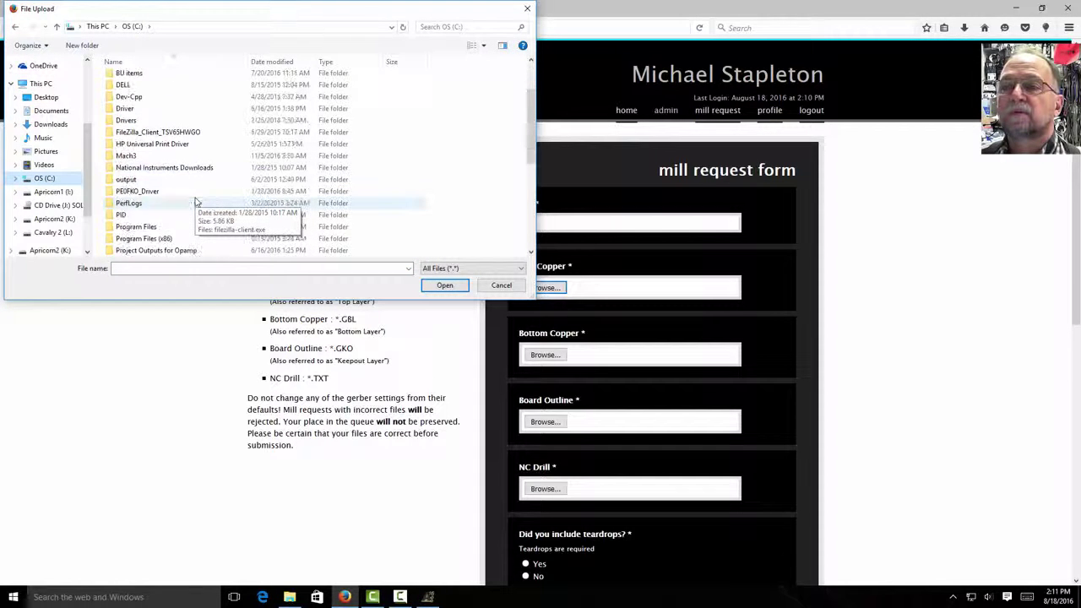
{"action": "double_click", "coordinate": [141, 216]}
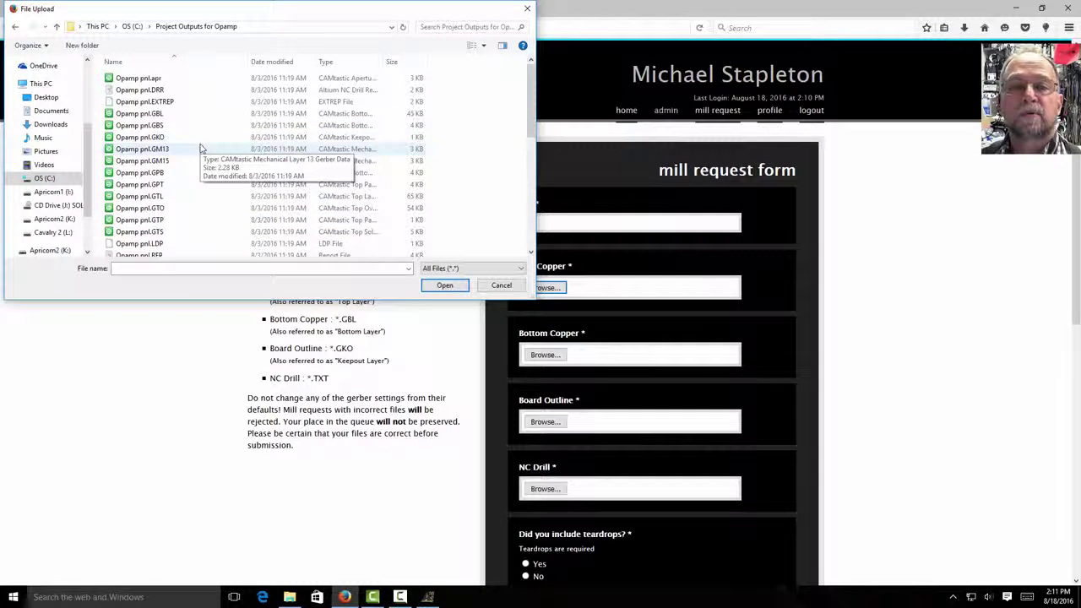
{"action": "left_click", "coordinate": [168, 196]}
{"action": "left_click", "coordinate": [431, 285]}
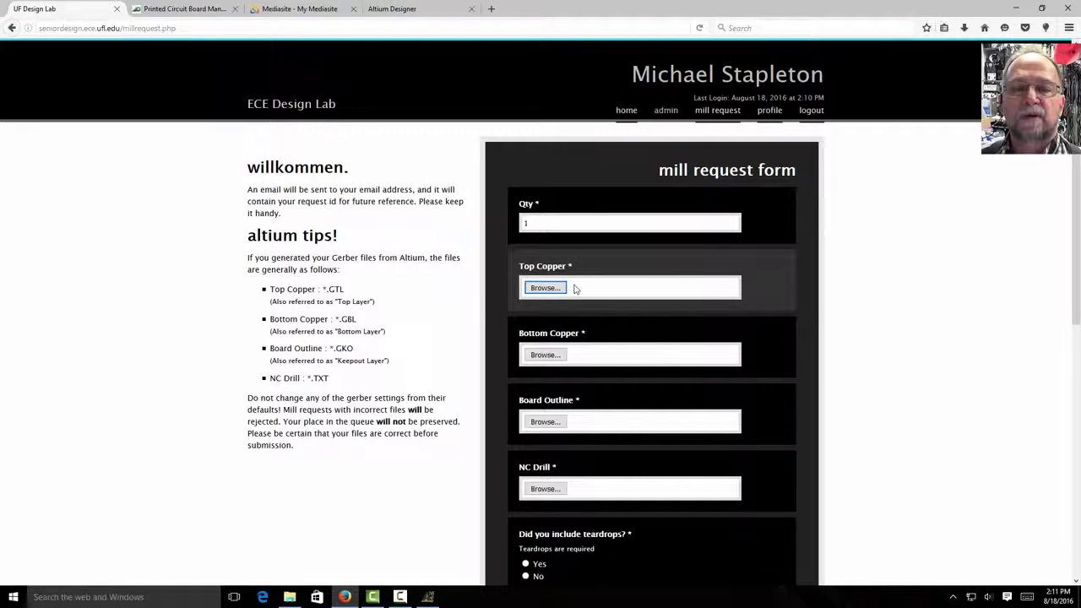
{"action": "mouse_move", "coordinate": [547, 291]}
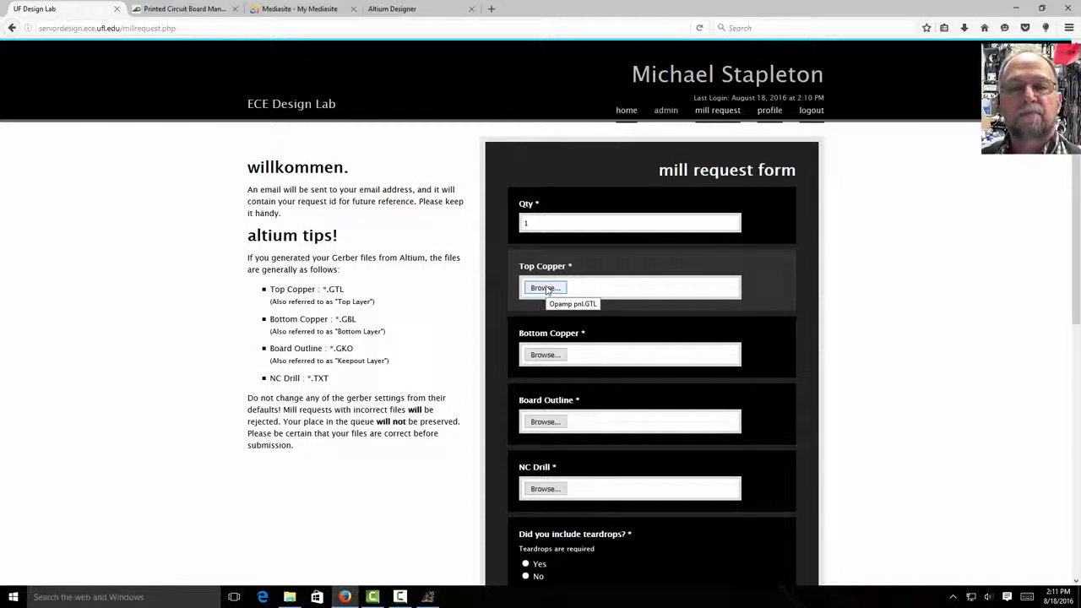
- Attach Opamp pnl.GBL, Opamp pnl.GKO and Opamp pnl.TXT as Bottom Copper, Board Outline and NC Drill
{"action": "left_click", "coordinate": [546, 356]}
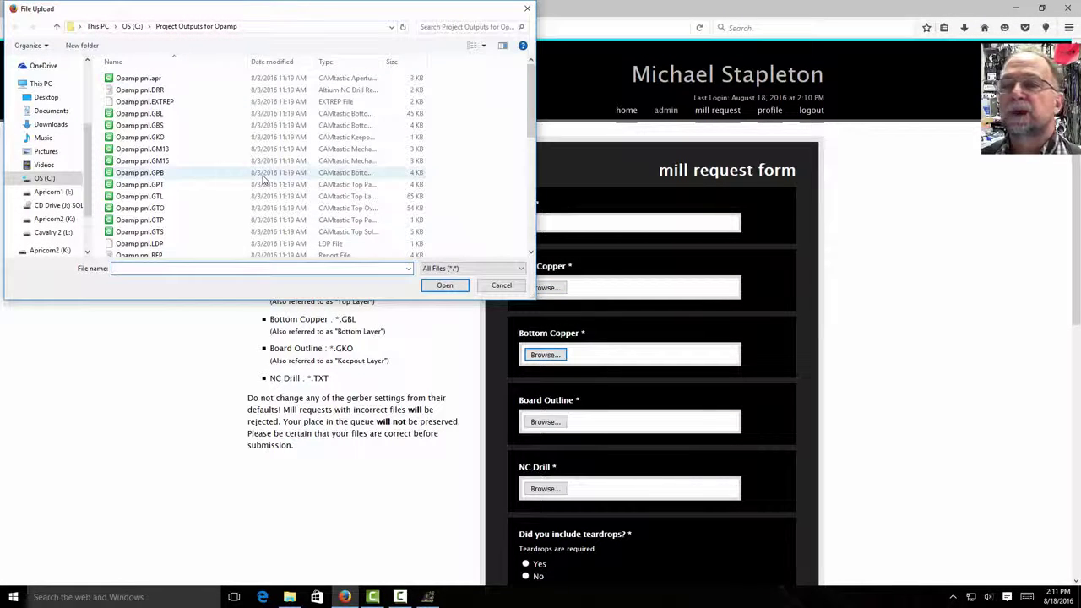
{"action": "left_click", "coordinate": [156, 115]}
{"action": "left_click", "coordinate": [444, 284]}
{"action": "left_click", "coordinate": [545, 421]}
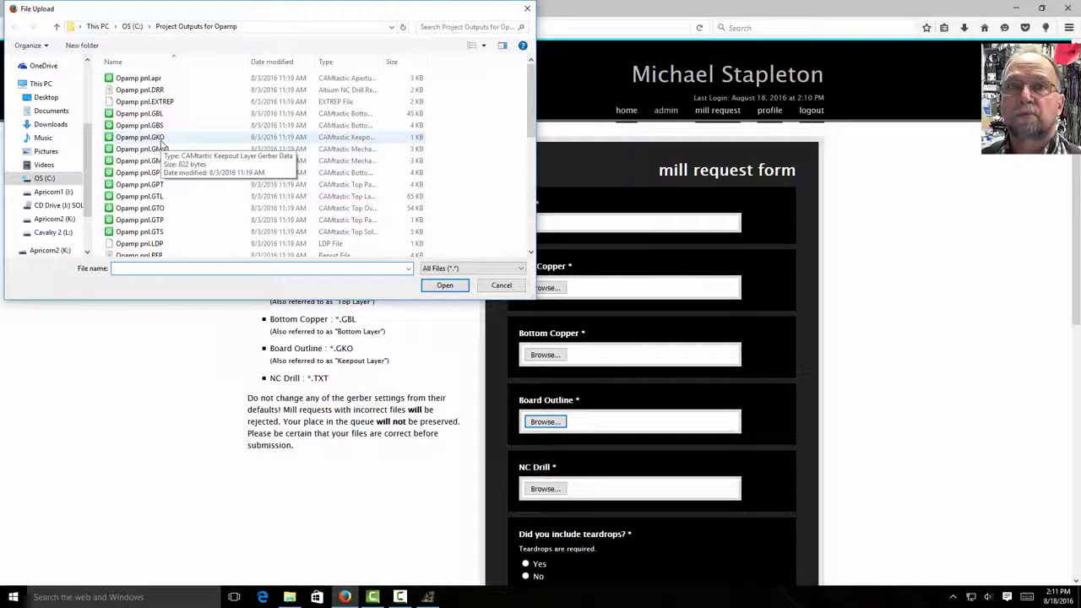
{"action": "left_click", "coordinate": [161, 140]}
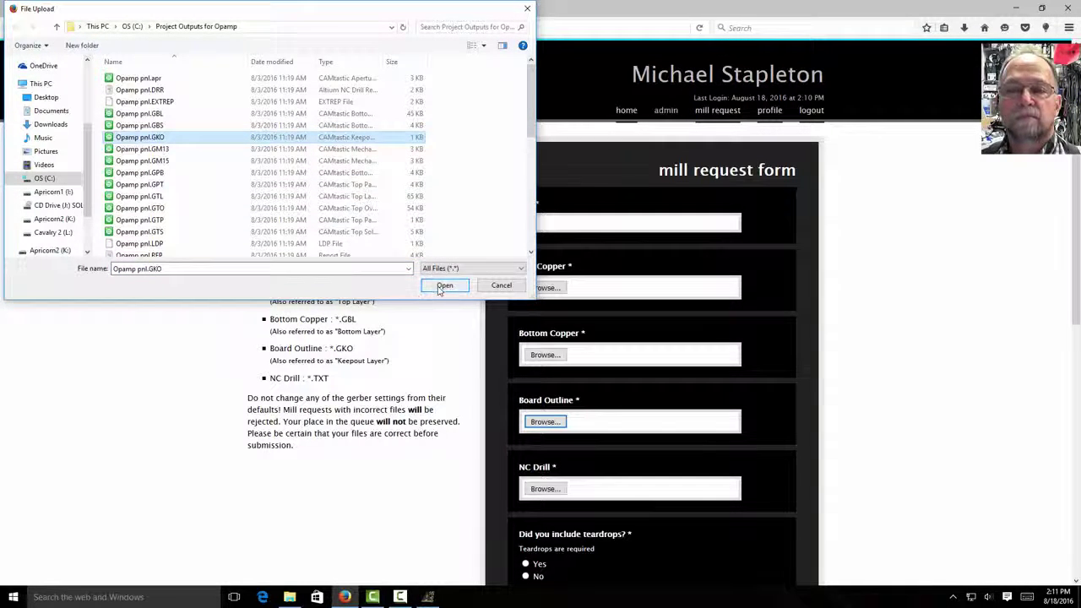
{"action": "left_click", "coordinate": [444, 285]}
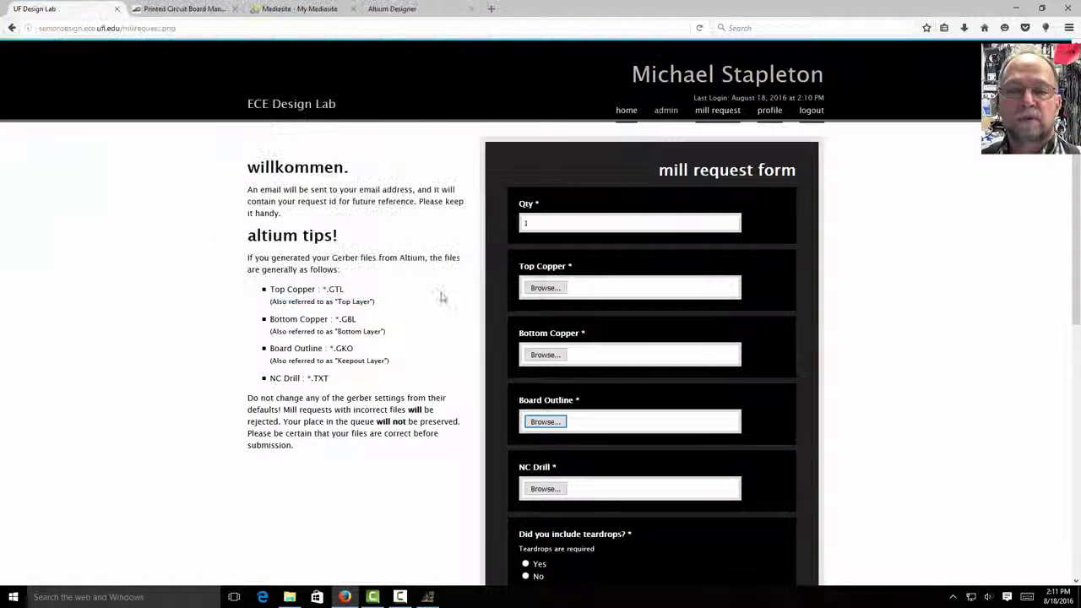
{"action": "left_click", "coordinate": [545, 489]}
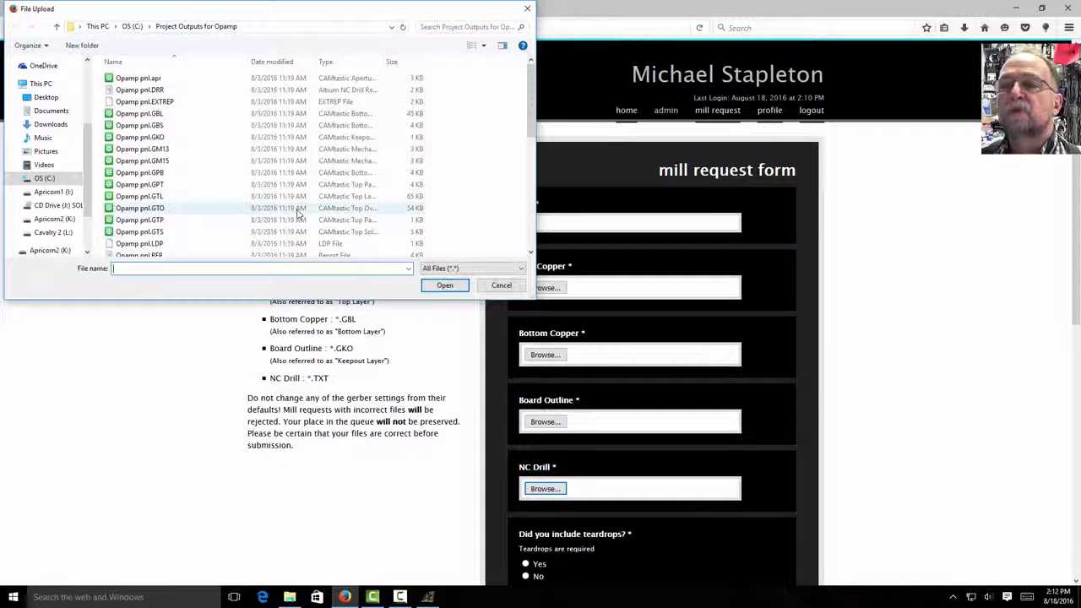
{"action": "scroll", "coordinate": [297, 212], "scroll_direction": "down", "scroll_amount": 2}
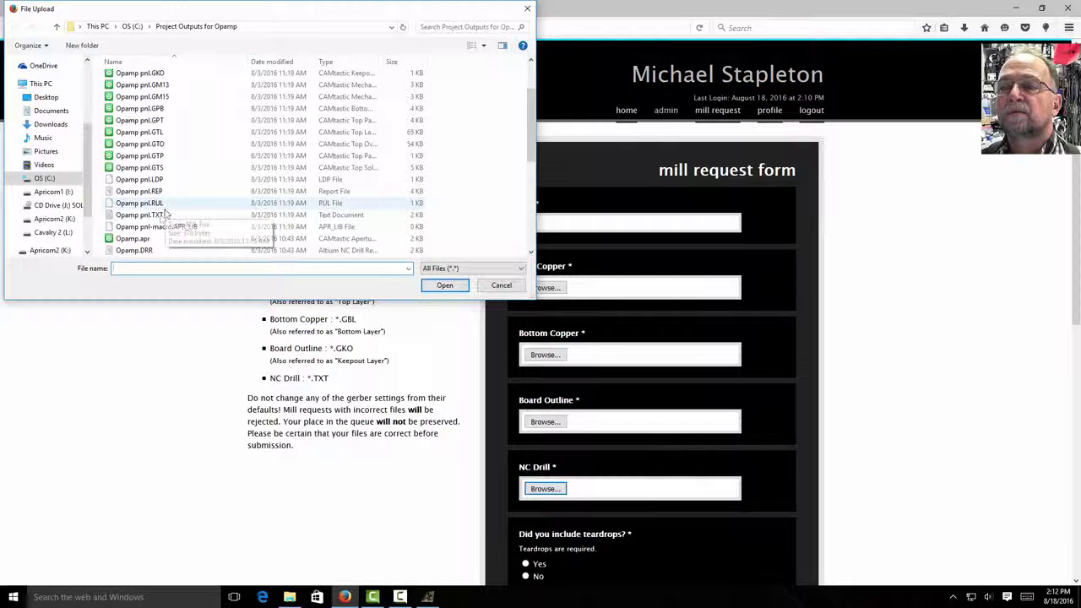
{"action": "left_click", "coordinate": [154, 215]}
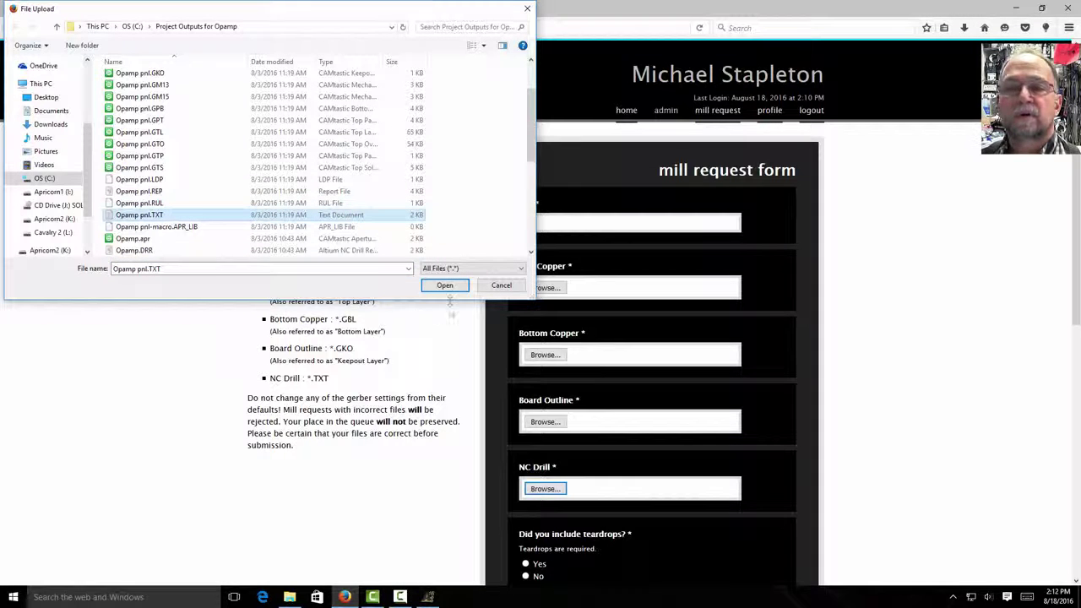
{"action": "left_click", "coordinate": [444, 284]}
{"action": "scroll", "coordinate": [649, 524], "scroll_direction": "down", "scroll_amount": 1}
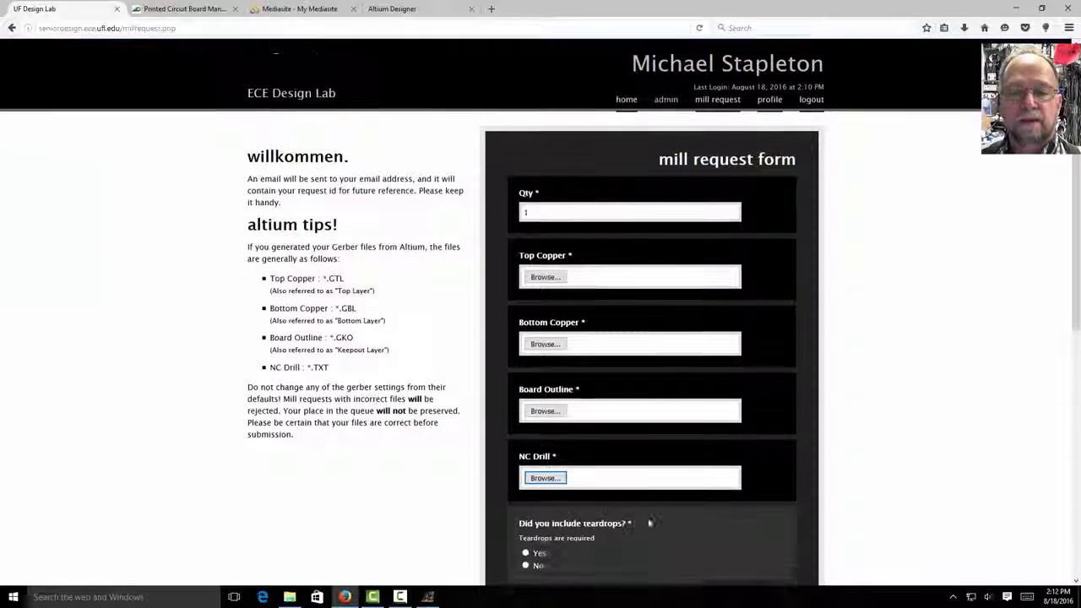
{"action": "scroll", "coordinate": [650, 524], "scroll_direction": "down", "scroll_amount": 5}
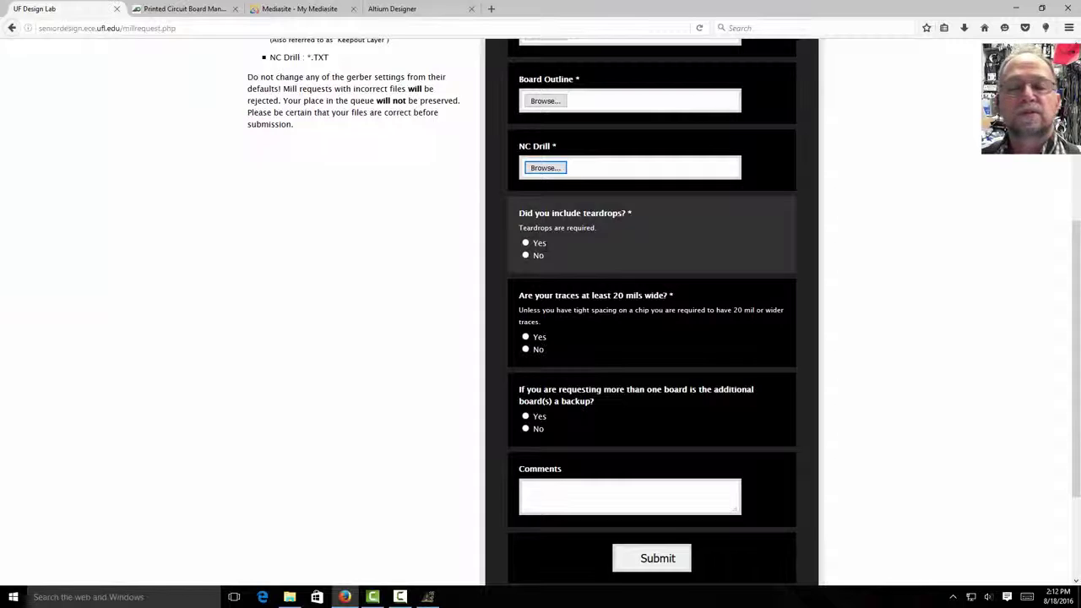
- Answer Yes for teardrops and No for backup boards, then bring File Explorer over the form
{"action": "left_click", "coordinate": [526, 243]}
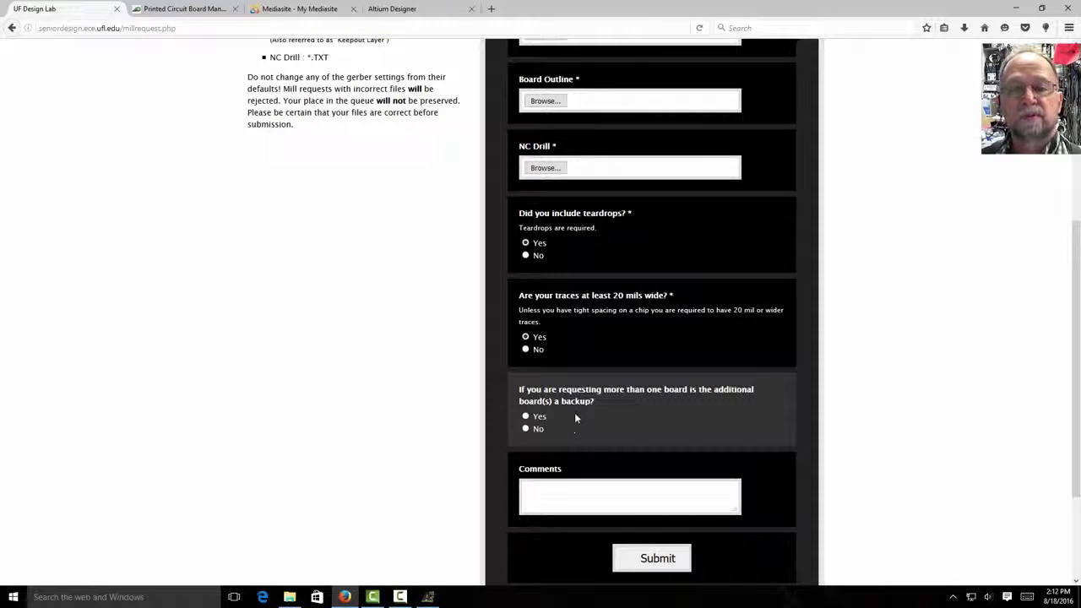
{"action": "left_click", "coordinate": [526, 429]}
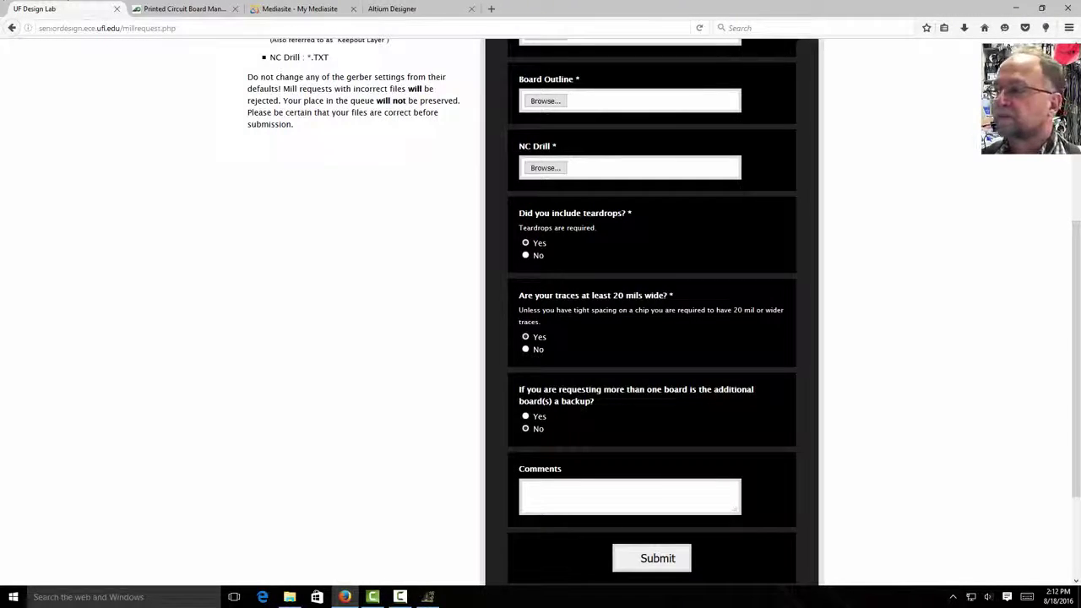
{"action": "left_click_drag", "start_coordinate": [0, 321], "coordinate": [651, 66]}
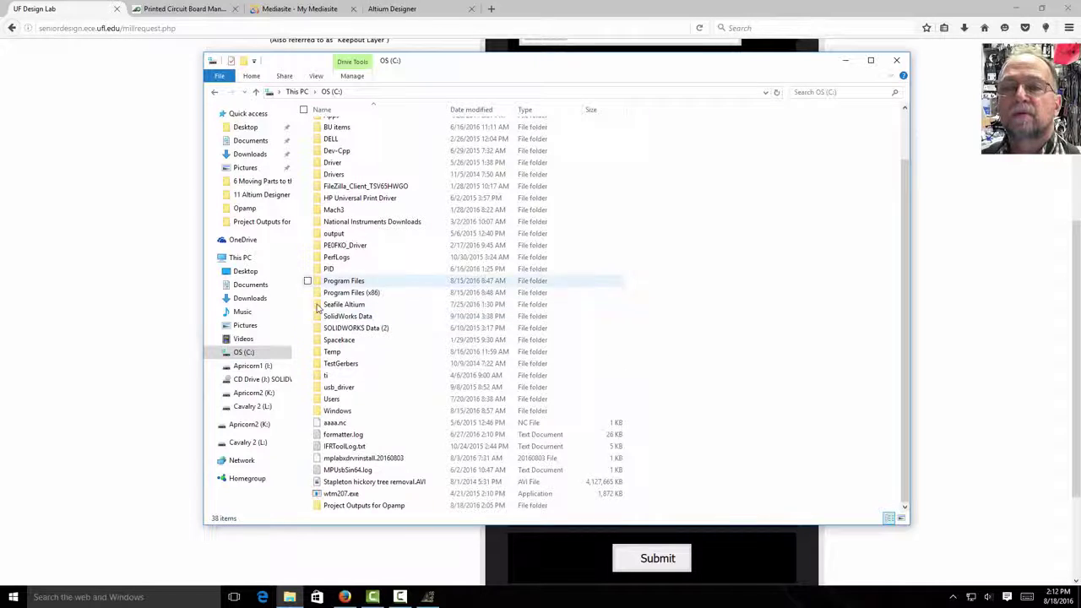
- Open the Project Outputs for Opamp folder and sort its files by date modified
{"action": "left_click", "coordinate": [242, 353]}
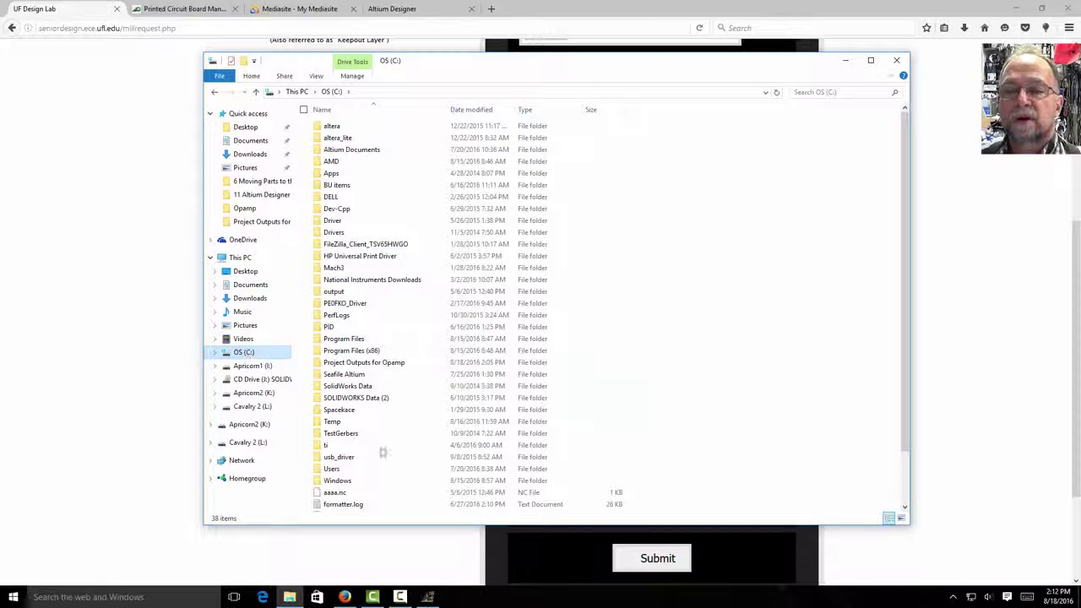
{"action": "double_click", "coordinate": [359, 363]}
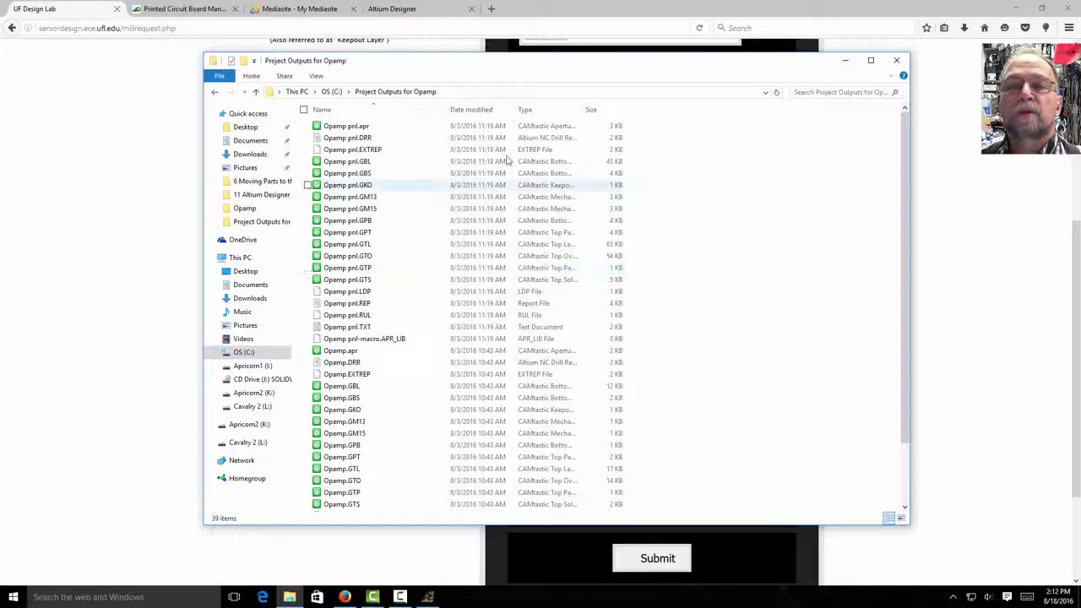
{"action": "left_click", "coordinate": [474, 110]}
{"action": "left_click_drag", "start_coordinate": [380, 185], "coordinate": [404, 205]}
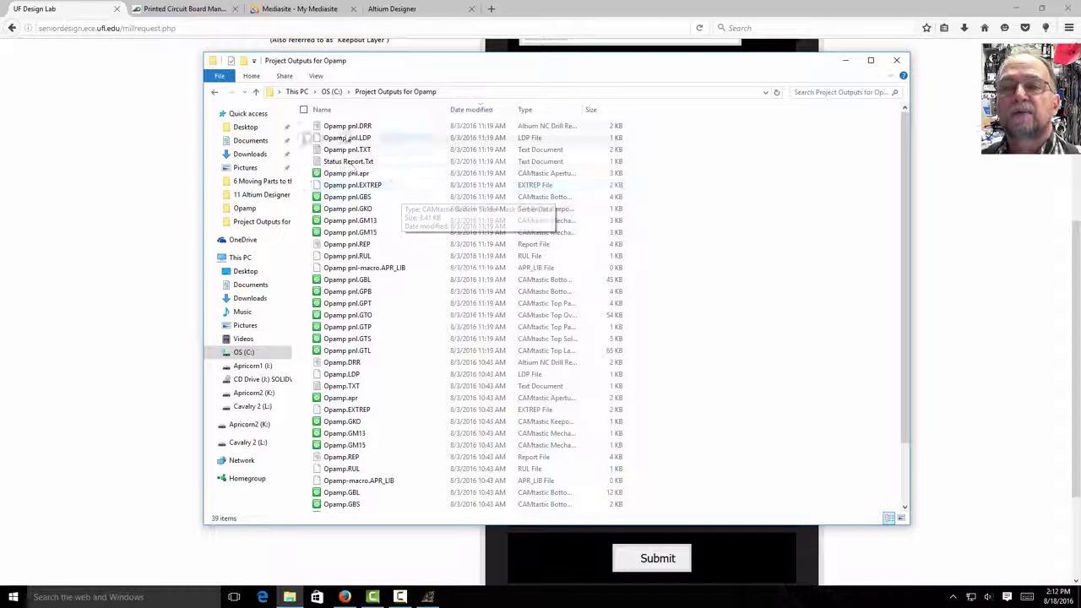
{"action": "left_click", "coordinate": [345, 126]}
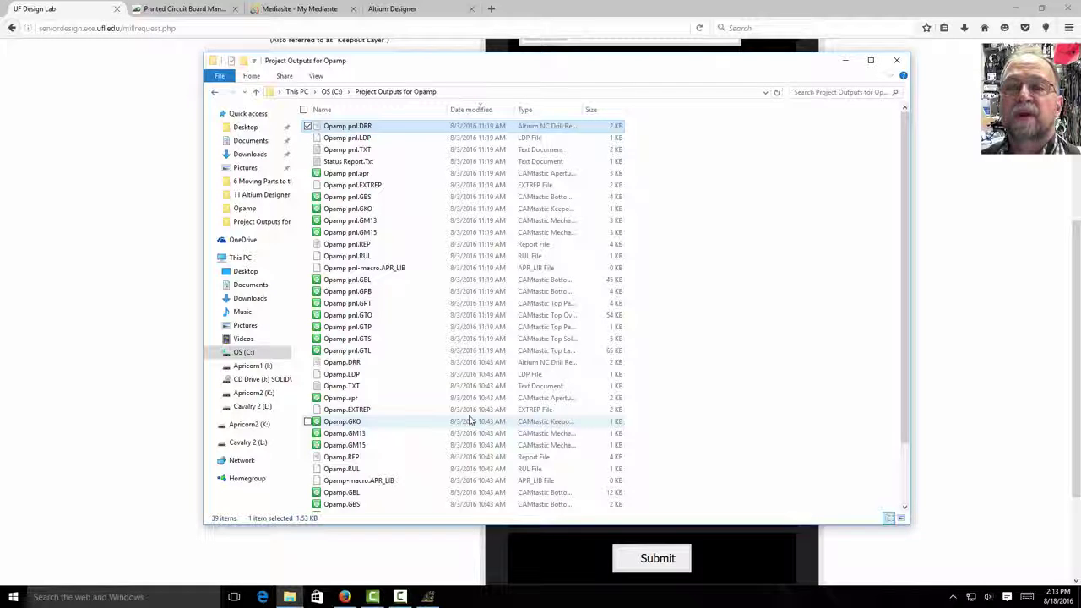
{"action": "left_click", "coordinate": [469, 110]}
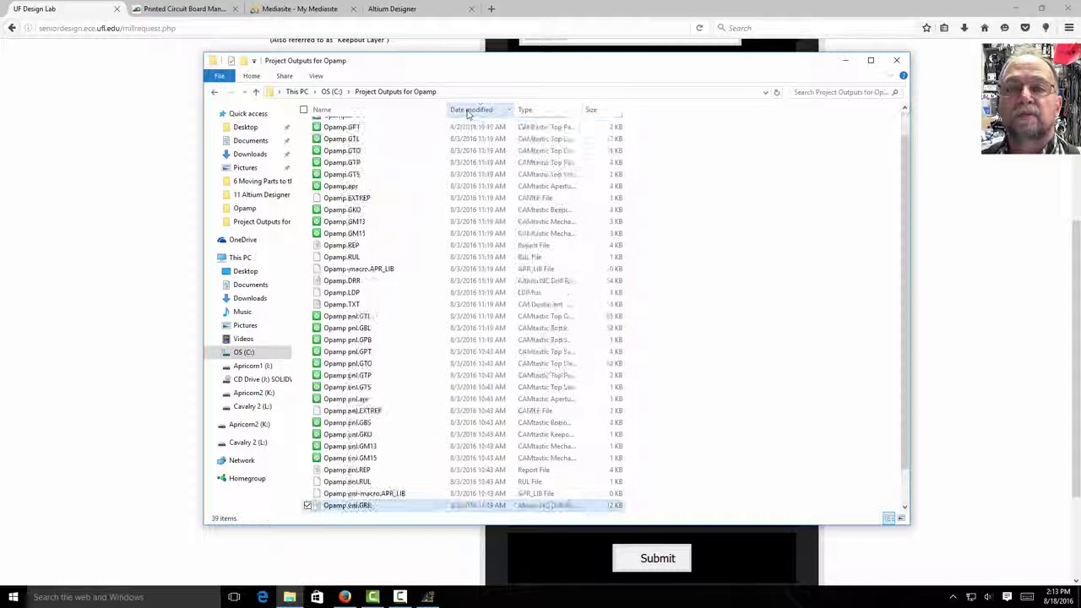
{"action": "scroll", "coordinate": [467, 254], "scroll_direction": "up", "scroll_amount": 1}
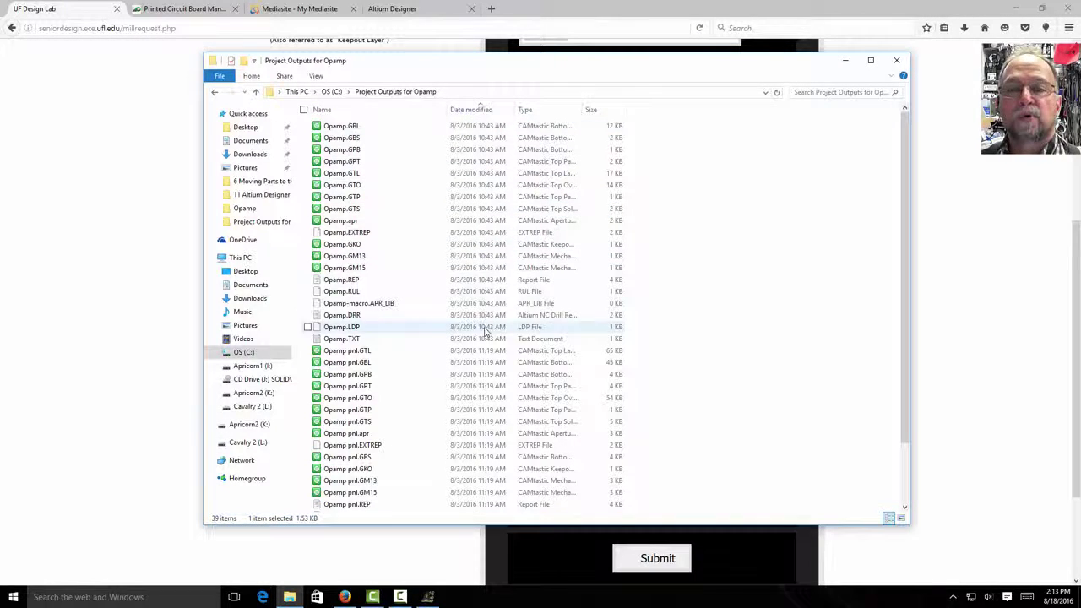
- Select the 19 Opamp output files from Opamp.GBL through Opamp.TXT
{"action": "left_click", "coordinate": [330, 129]}
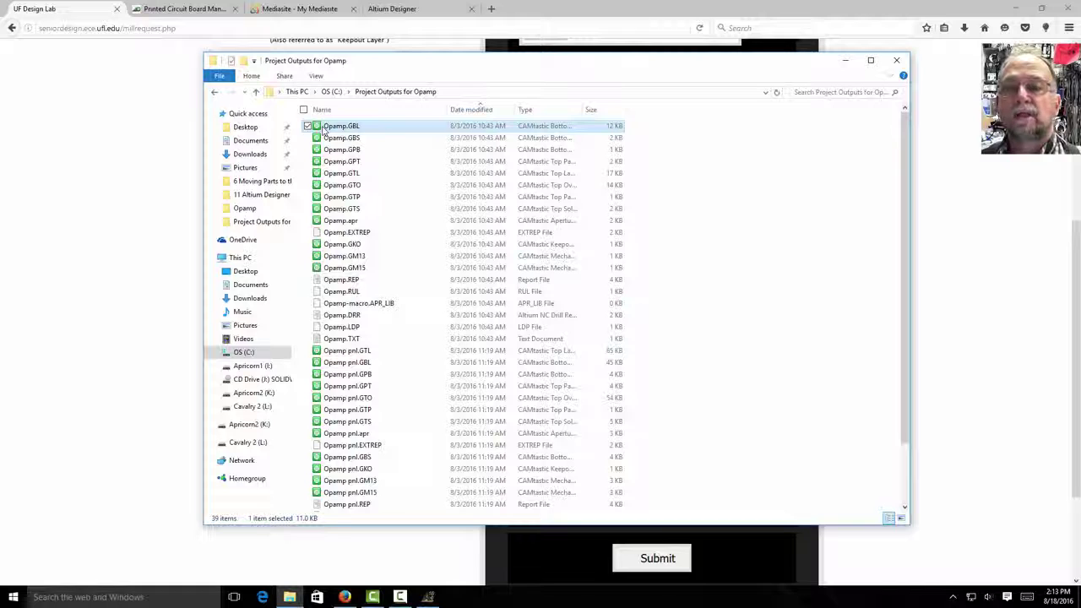
{"action": "left_click_drag", "start_coordinate": [325, 129], "coordinate": [317, 341]}
{"action": "left_click", "coordinate": [316, 341], "text": "shift"}
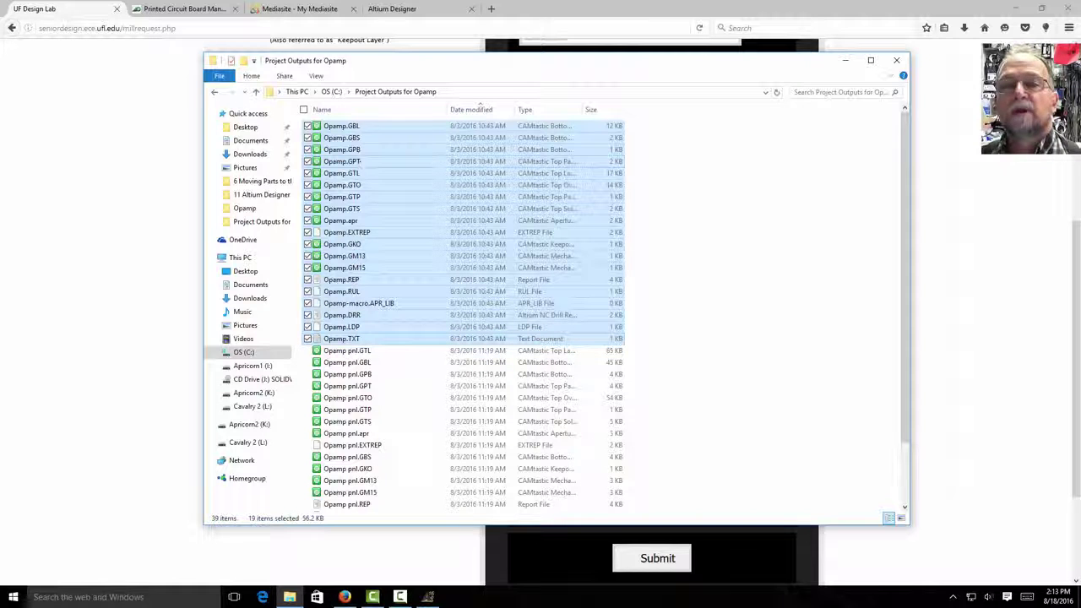
- Compress the selected Opamp files into a zipped folder named Opamp.zip
{"action": "right_click", "coordinate": [369, 127]}
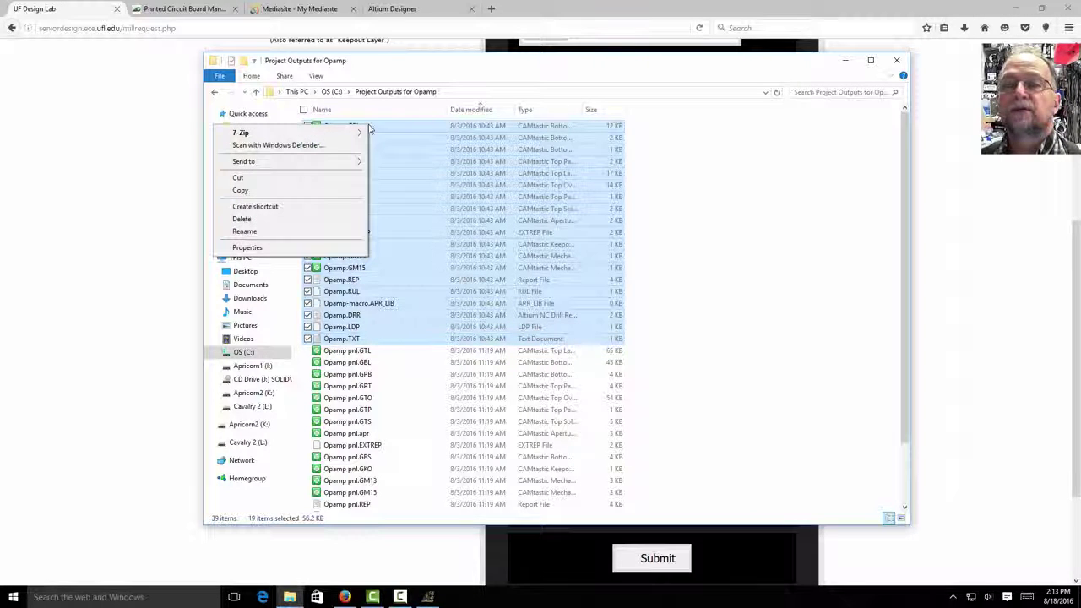
{"action": "mouse_move", "coordinate": [358, 132]}
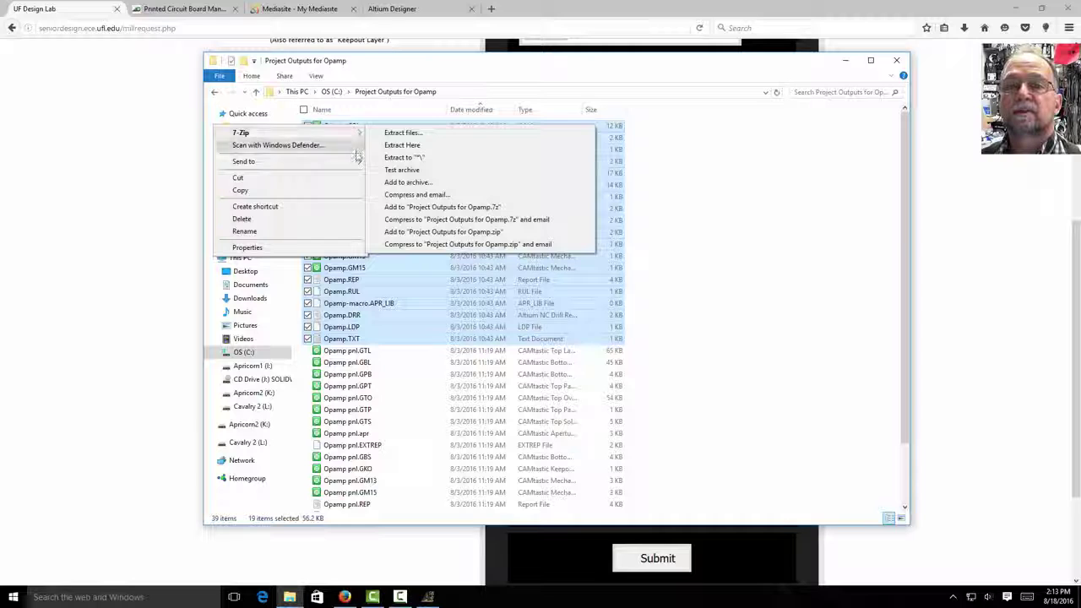
{"action": "mouse_move", "coordinate": [355, 164]}
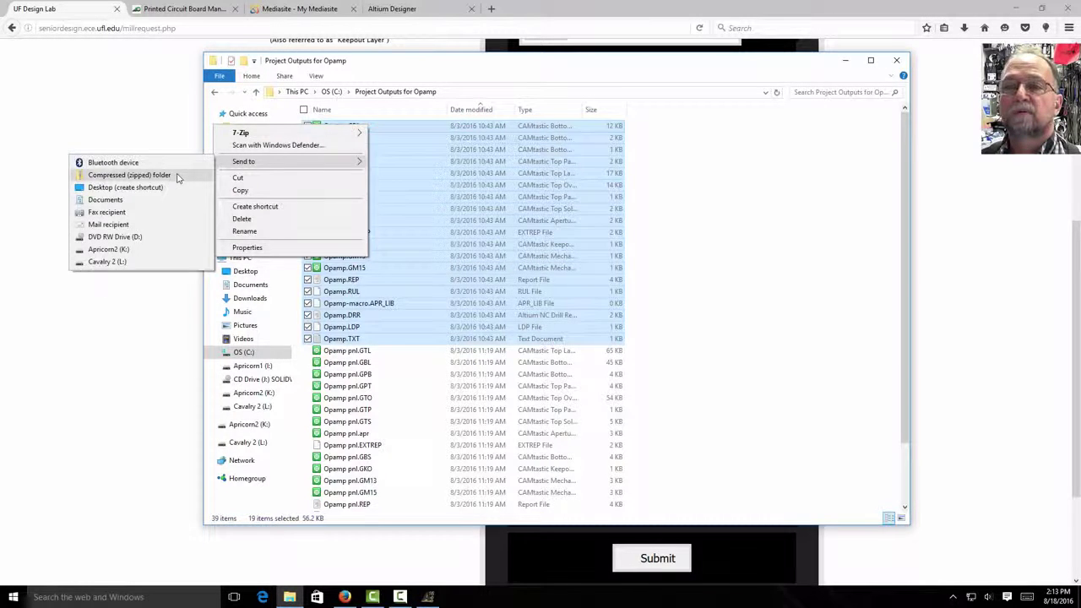
{"action": "left_click", "coordinate": [129, 175]}
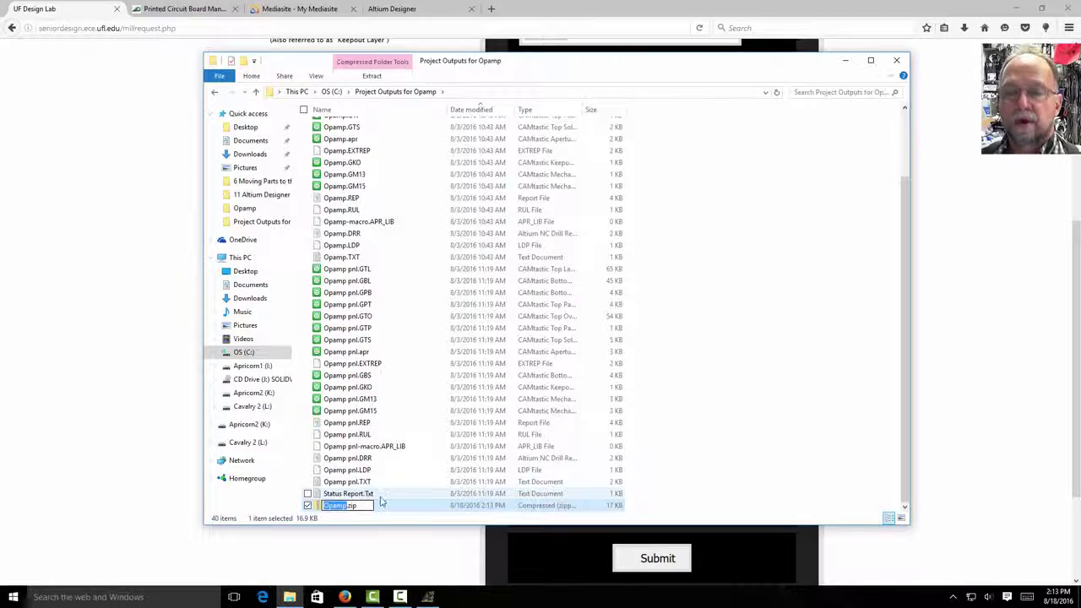
{"action": "key", "text": "Return"}
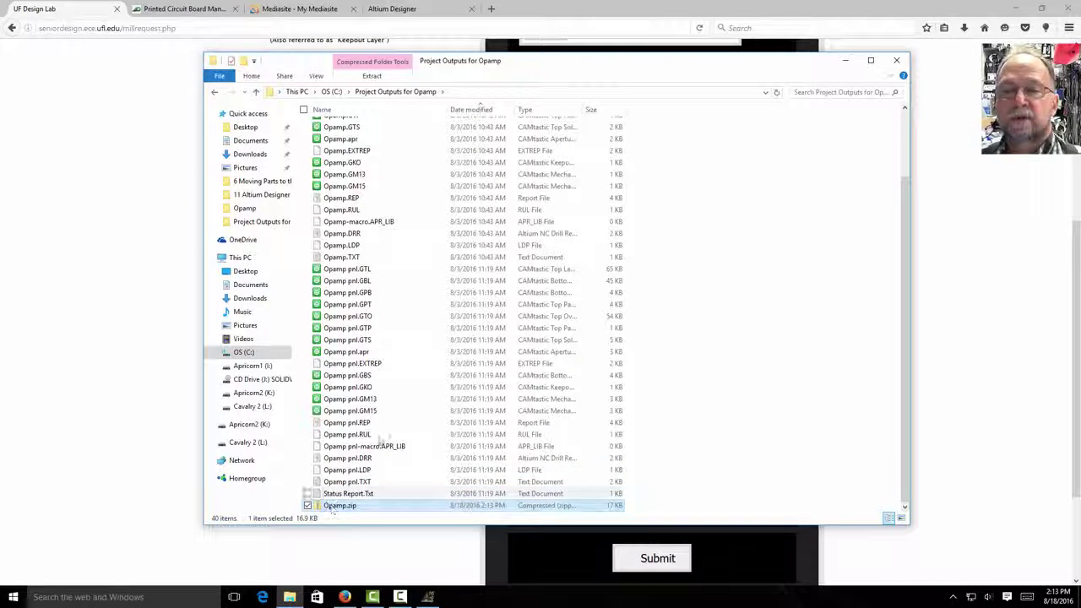
- Switch to the Advanced Circuits site and view its Engineering Student Program's $33 2-layer offer
{"action": "left_click_drag", "start_coordinate": [636, 65], "coordinate": [0, 96]}
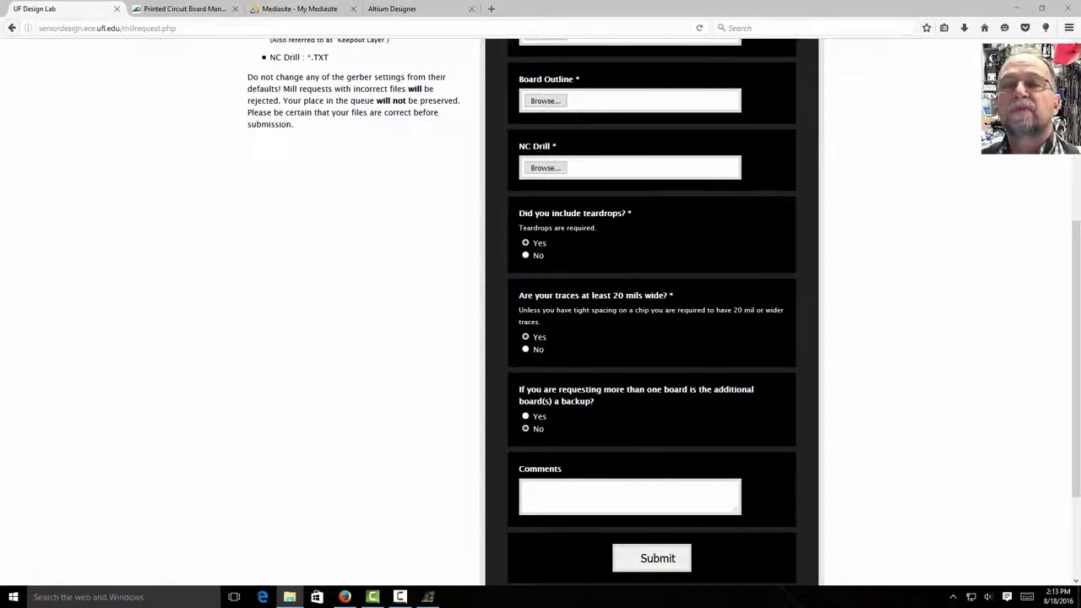
{"action": "left_click", "coordinate": [178, 9]}
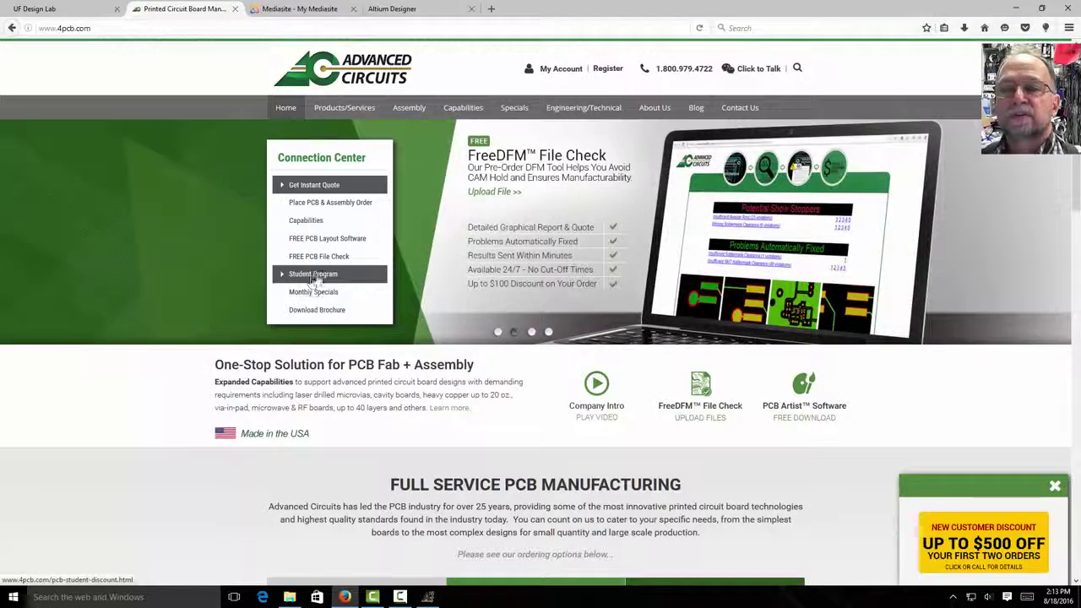
{"action": "left_click", "coordinate": [323, 280]}
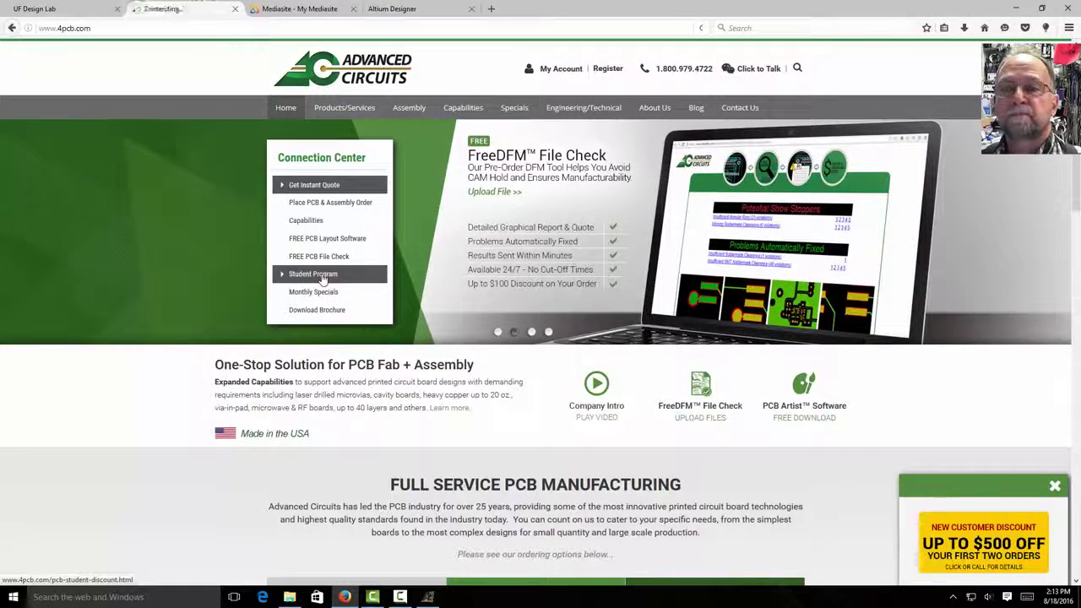
{"action": "scroll", "coordinate": [329, 281], "scroll_direction": "down", "scroll_amount": 6}
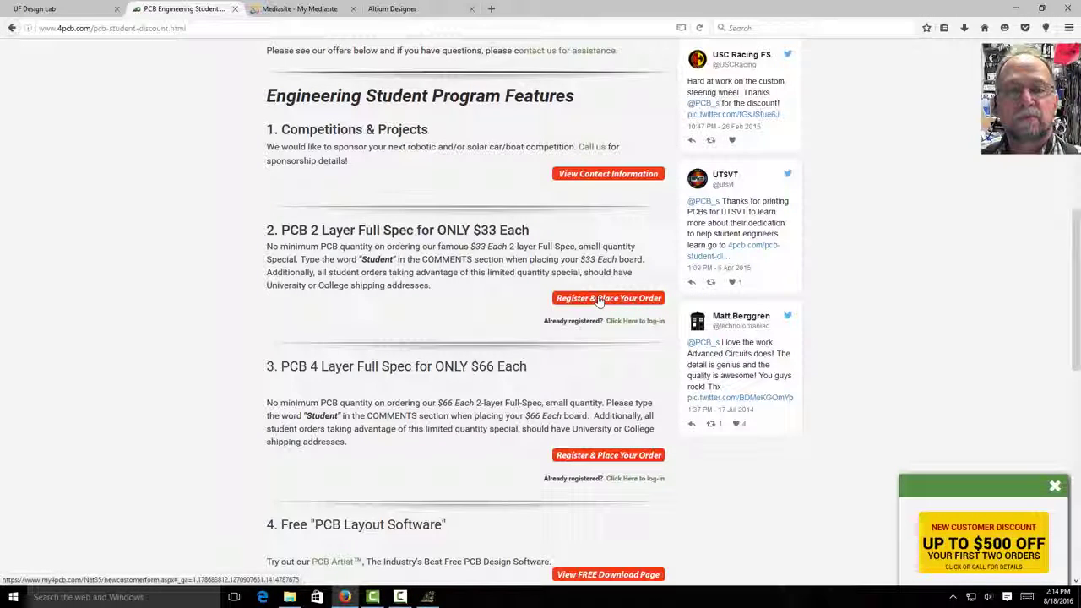
- Log in to Advanced Circuits from the $33 offer with the account e-mail and password
{"action": "left_click", "coordinate": [636, 327]}
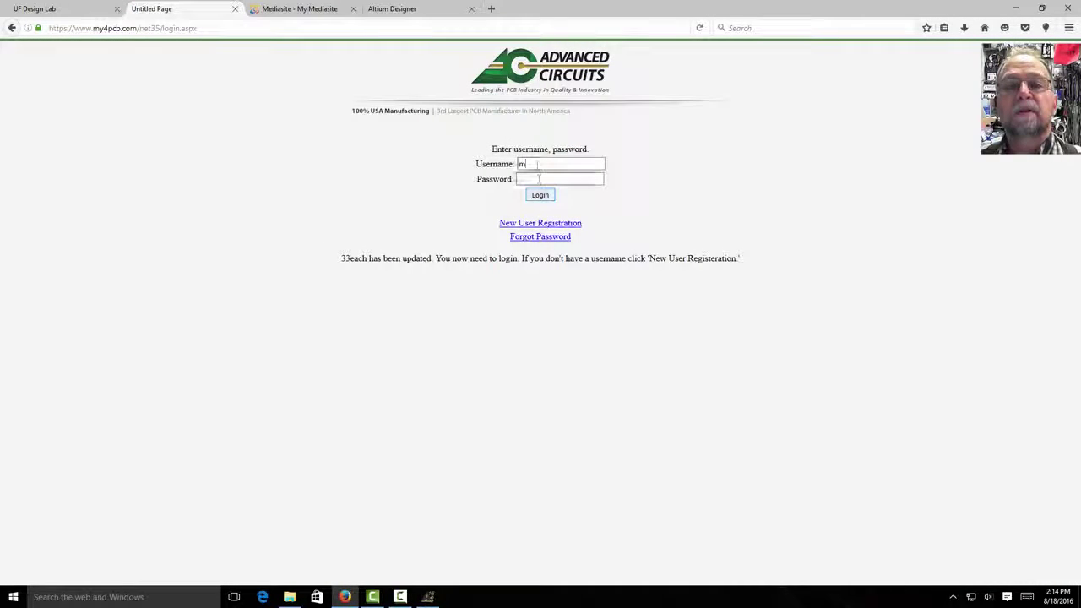
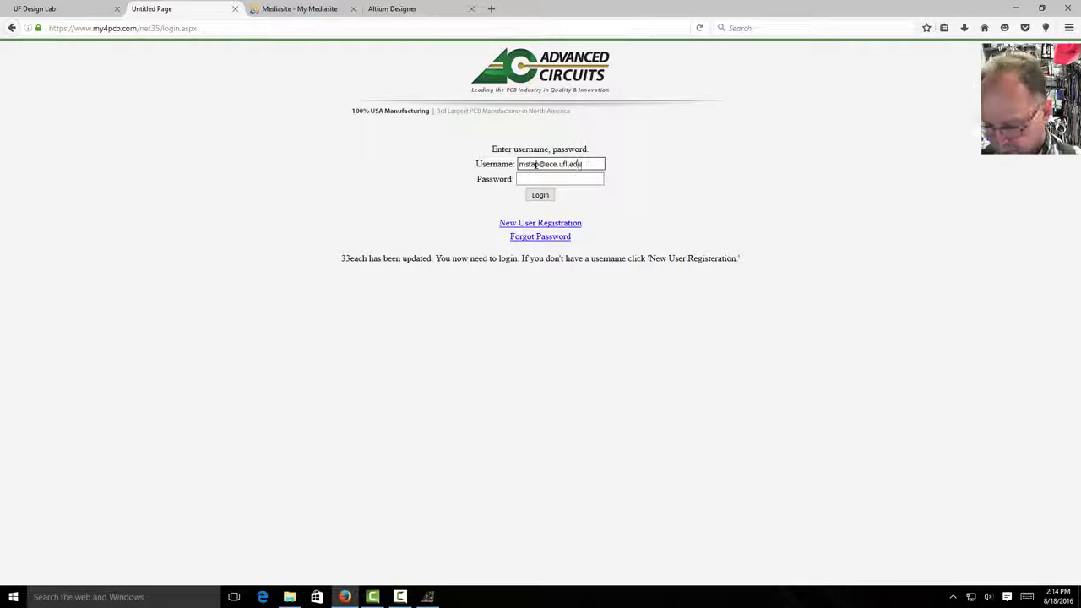
{"action": "left_click", "coordinate": [537, 179]}
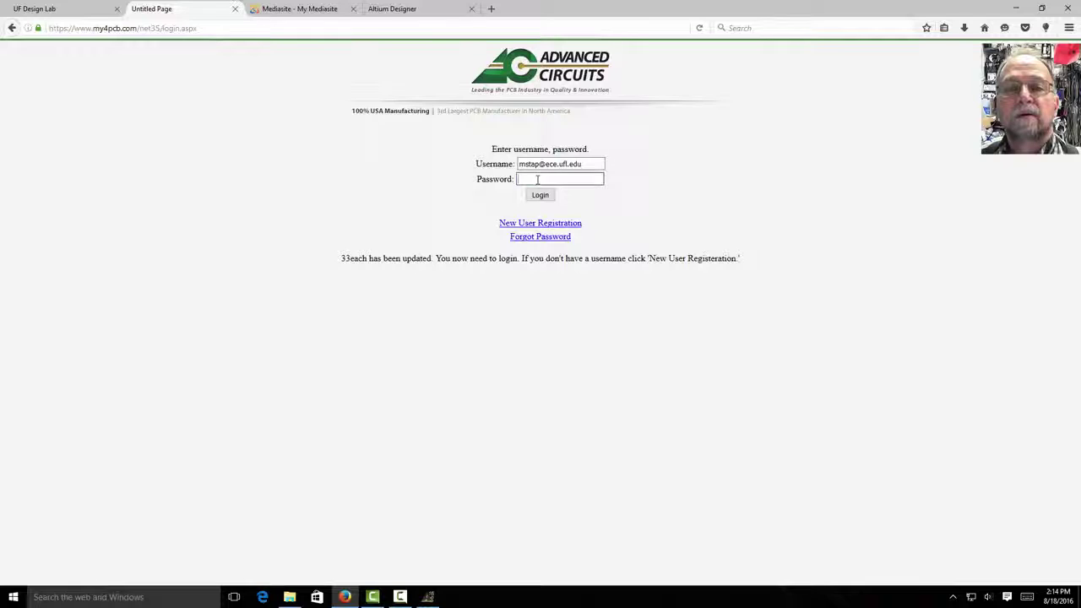
{"action": "type", "text": "••••••••"}
{"action": "key", "text": "Return"}
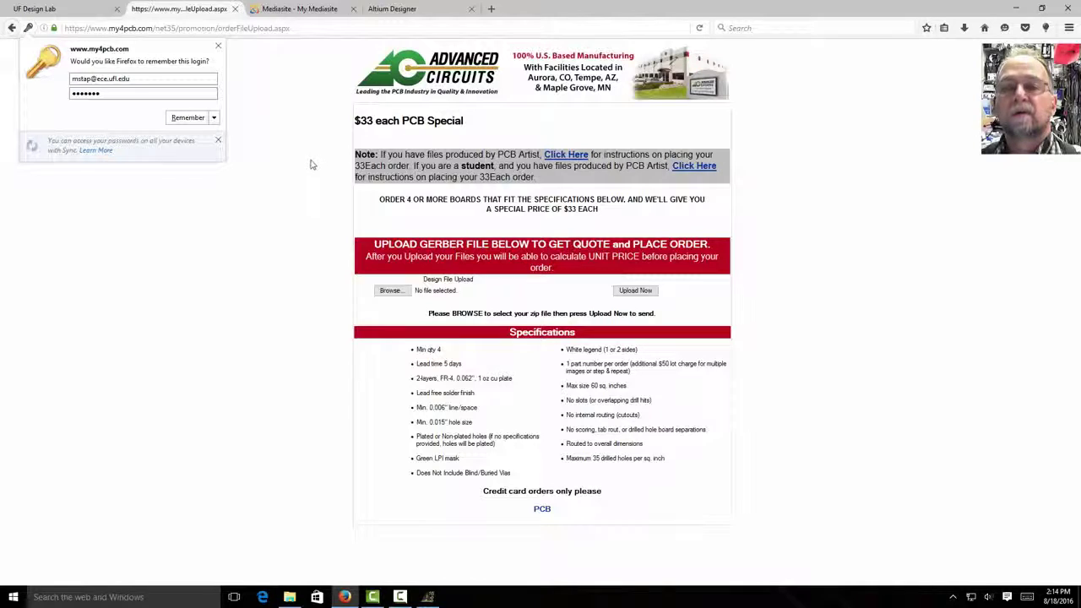
- Save the login in the browser, then upload Opamp.zip from Project Outputs for Opamp for a quote
{"action": "left_click", "coordinate": [187, 117]}
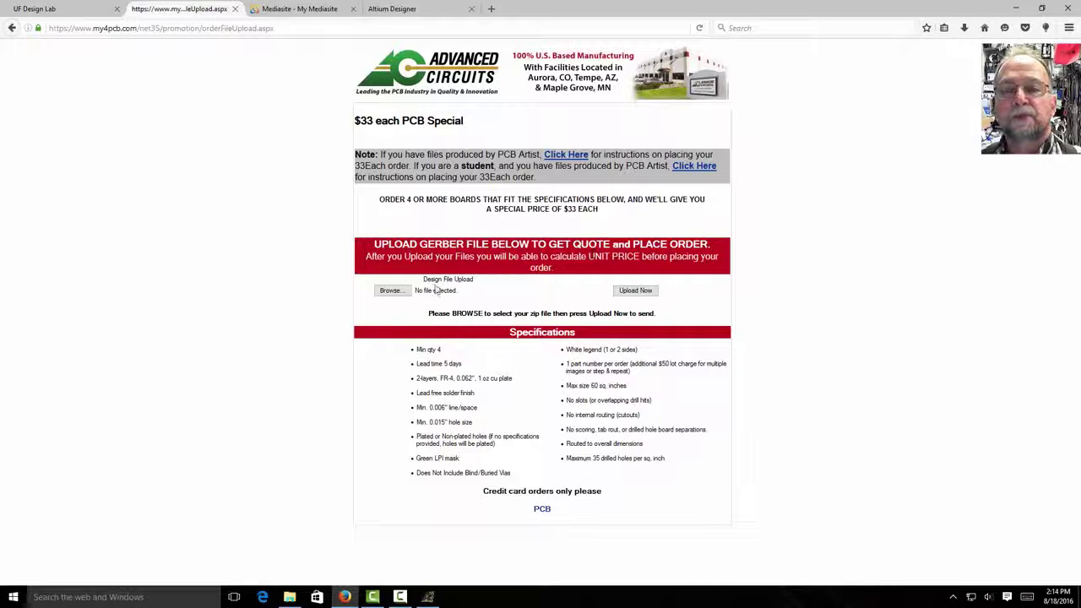
{"action": "left_click", "coordinate": [390, 291]}
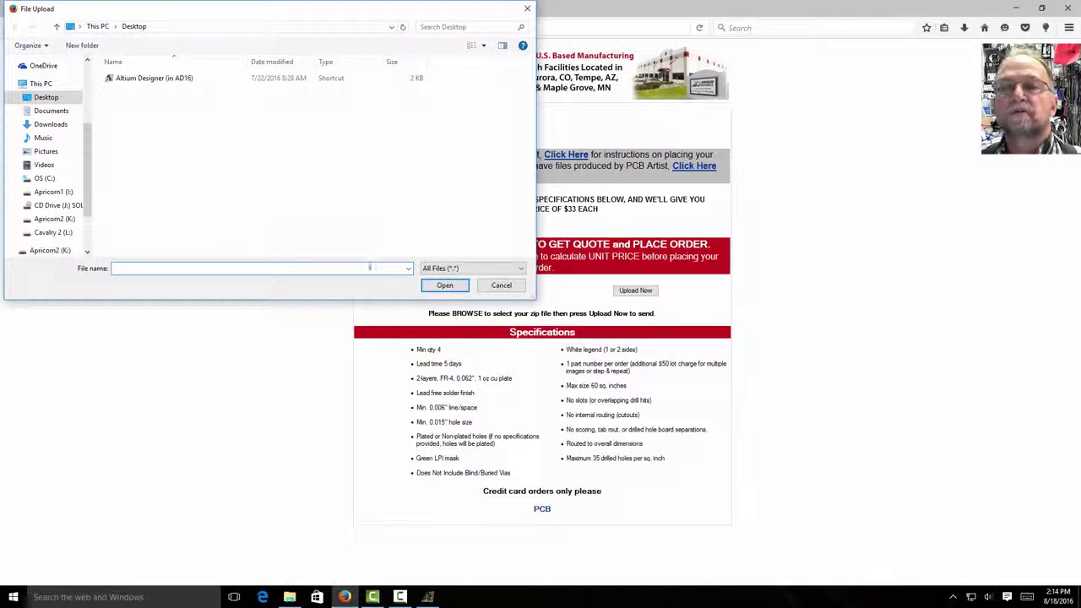
{"action": "left_click", "coordinate": [44, 178]}
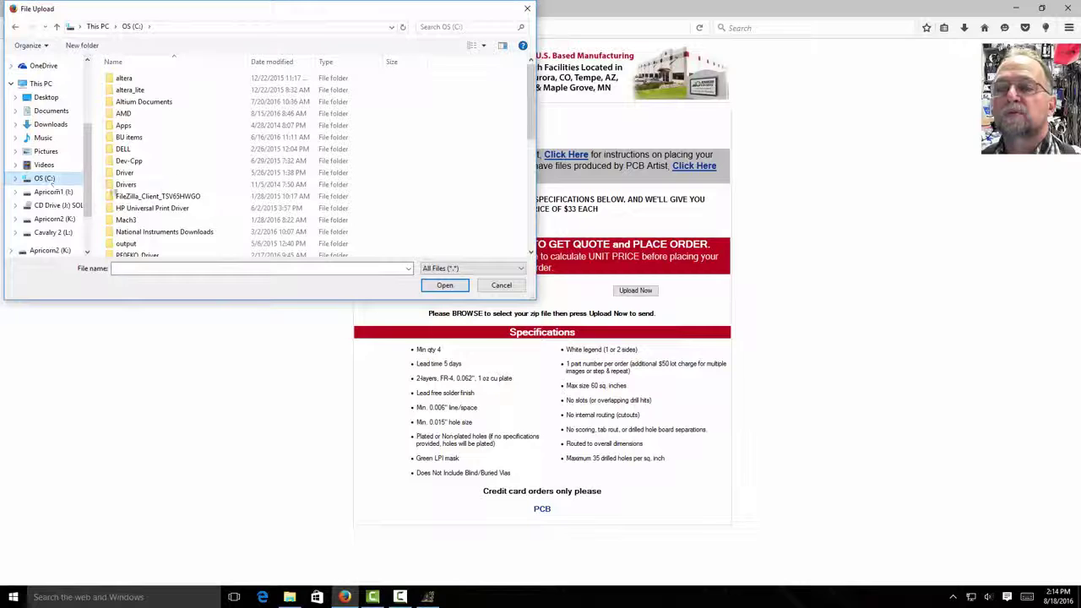
{"action": "scroll", "coordinate": [173, 193], "scroll_direction": "down", "scroll_amount": 2}
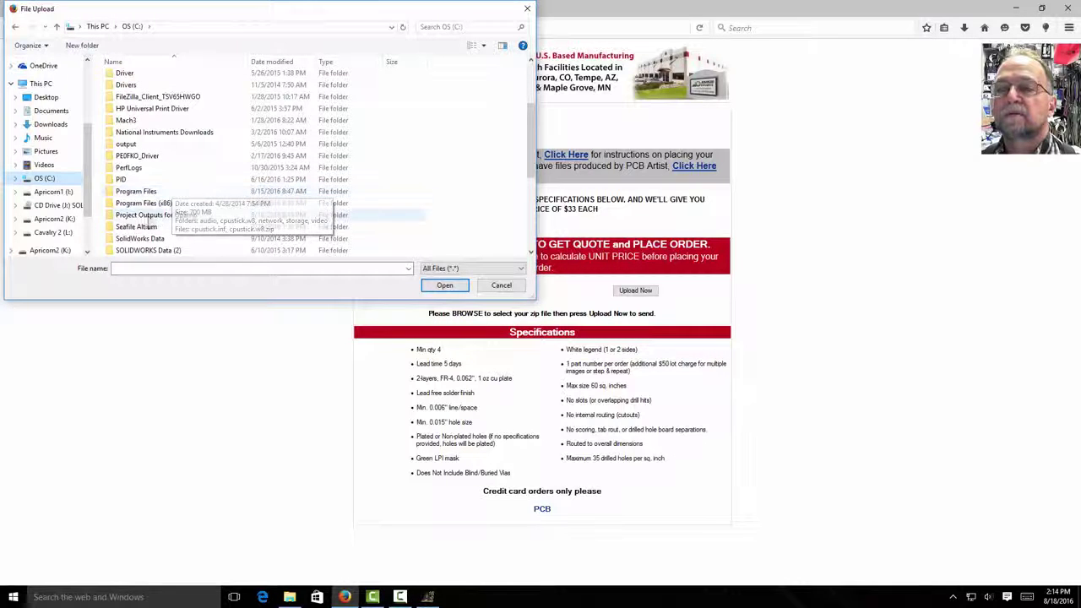
{"action": "double_click", "coordinate": [144, 217]}
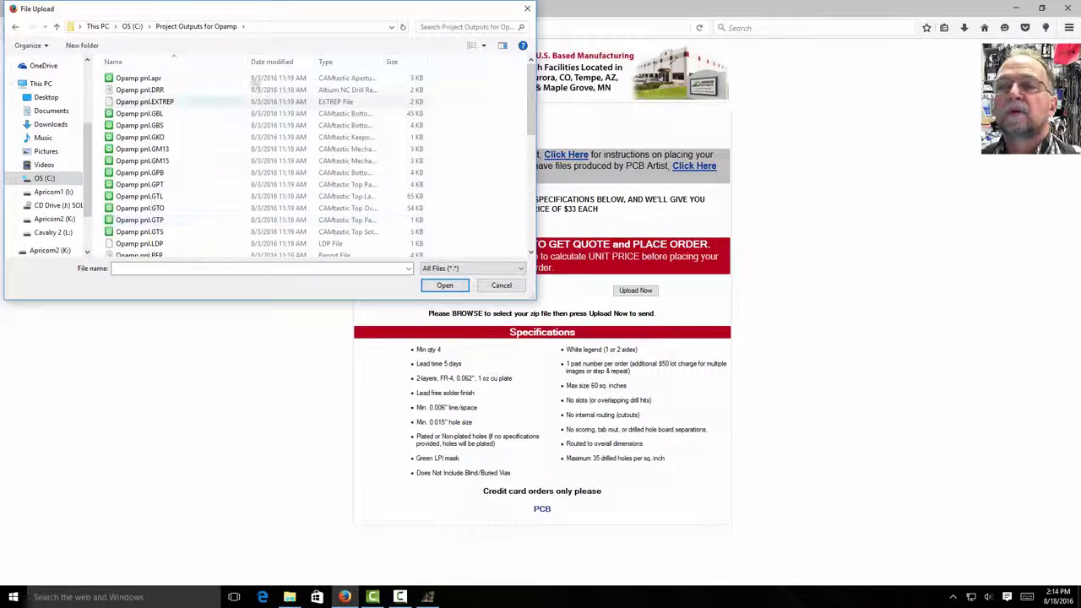
{"action": "left_click", "coordinate": [266, 61]}
{"action": "left_click", "coordinate": [135, 78]}
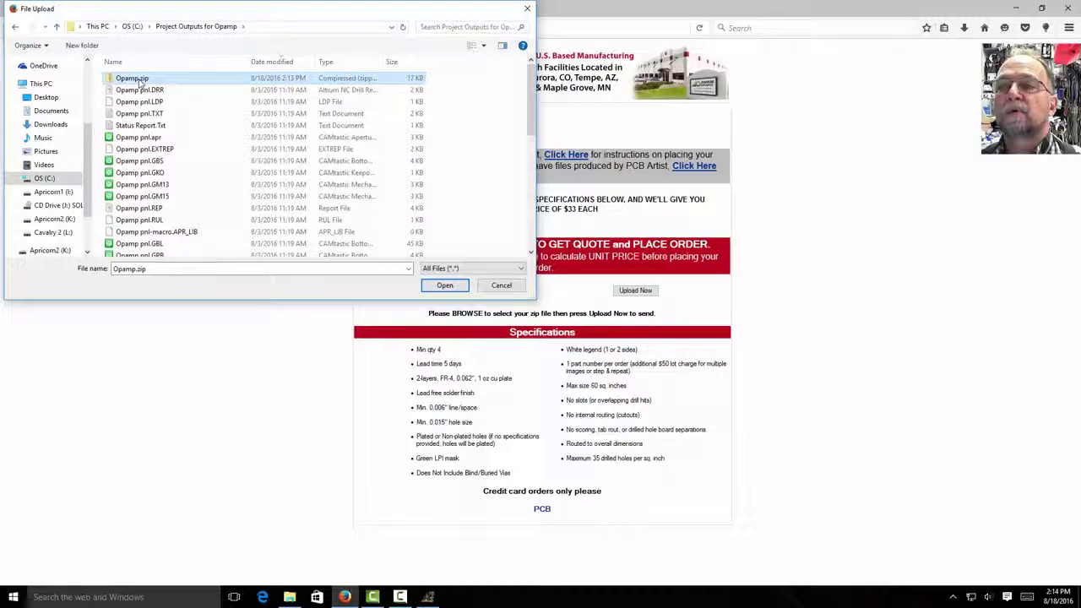
{"action": "left_click", "coordinate": [439, 287]}
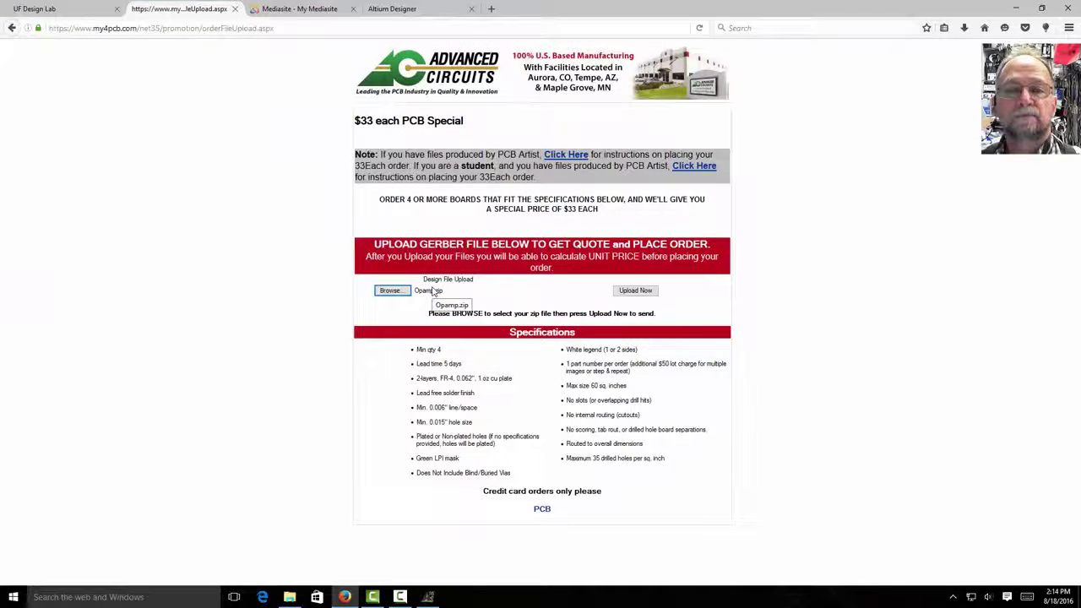
{"action": "left_click", "coordinate": [633, 291]}
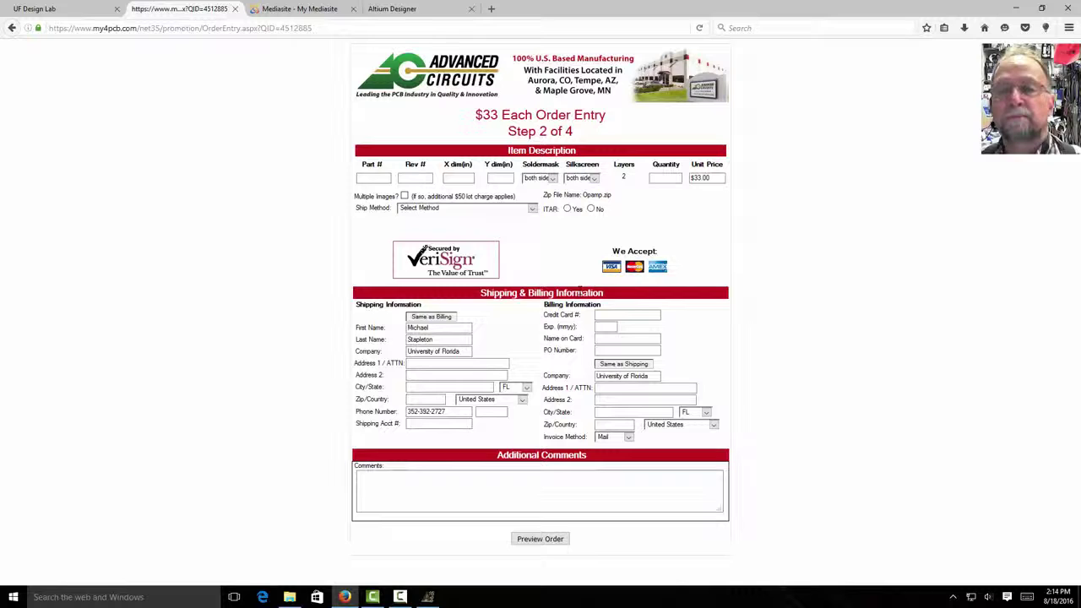
- Enter part number Opamp and revision 1.0, then bring up the Opamp board layout in Altium
{"action": "left_click", "coordinate": [361, 179]}
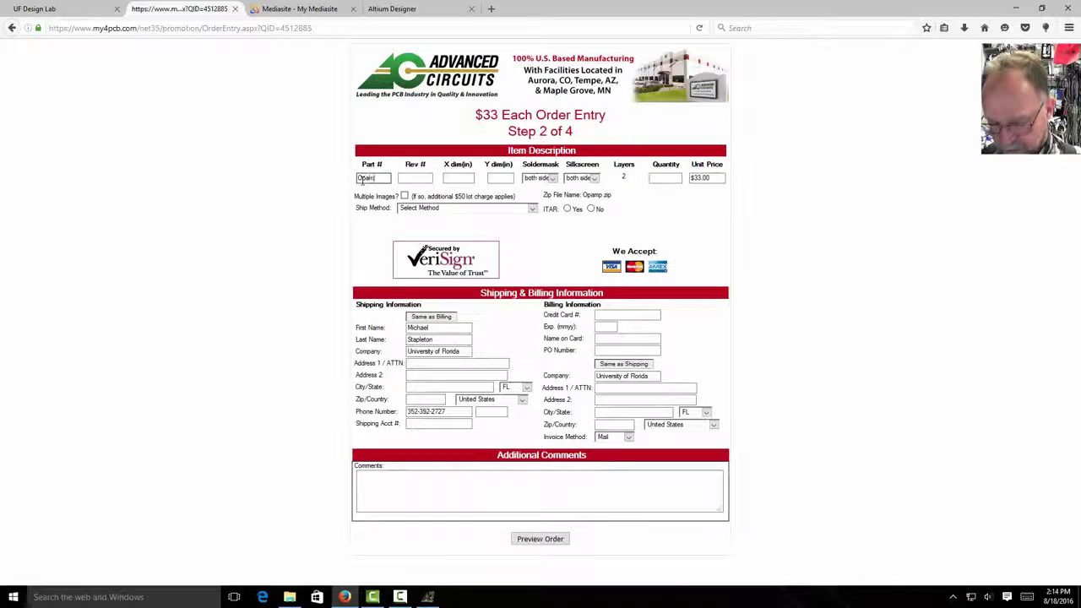
{"action": "left_click", "coordinate": [430, 178]}
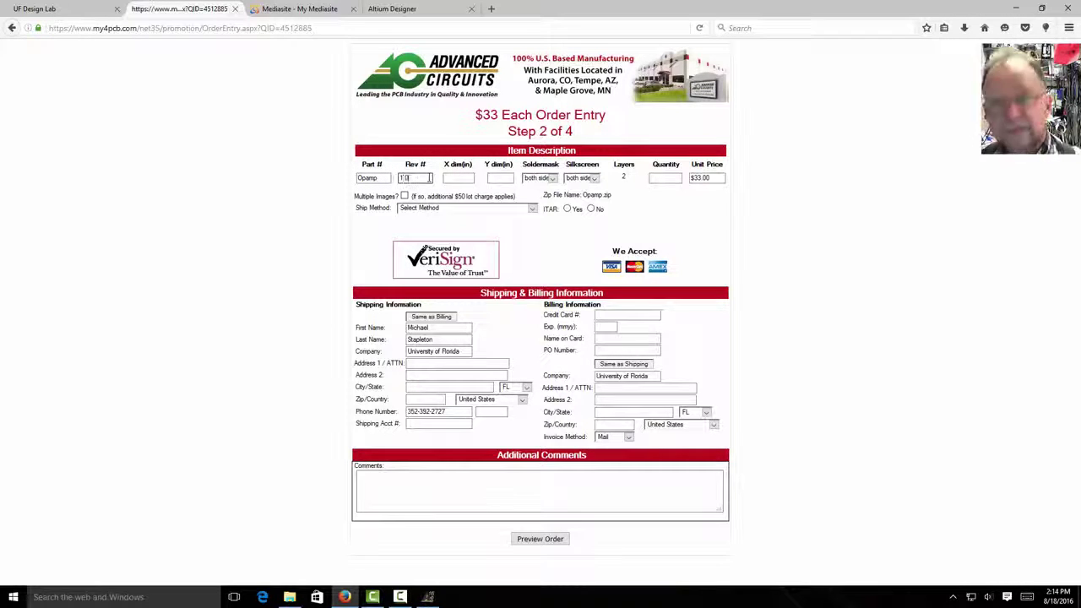
{"action": "left_click", "coordinate": [454, 176]}
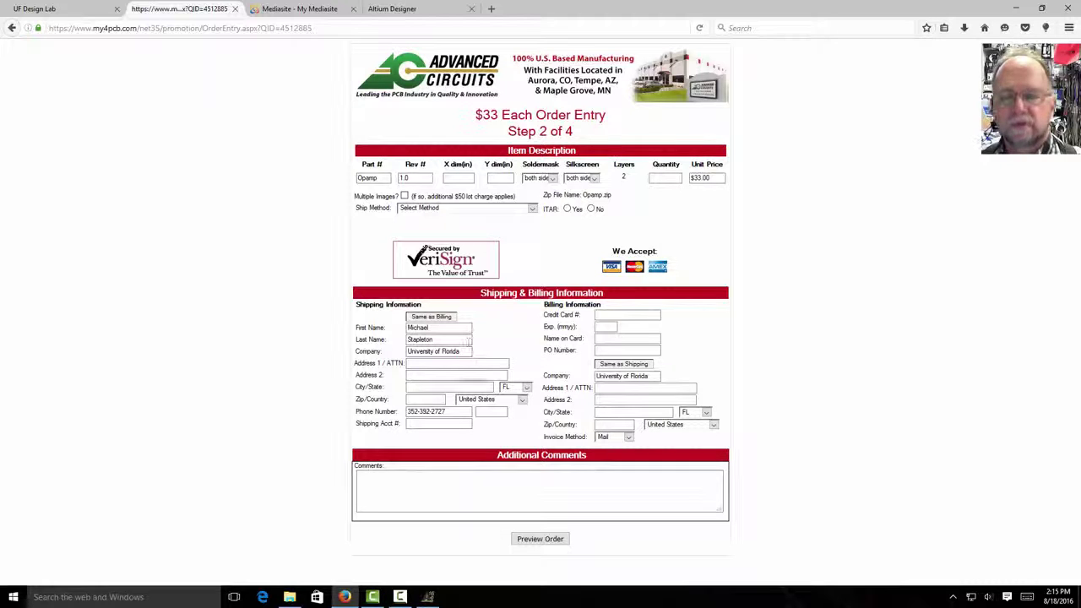
{"action": "left_click", "coordinate": [428, 597]}
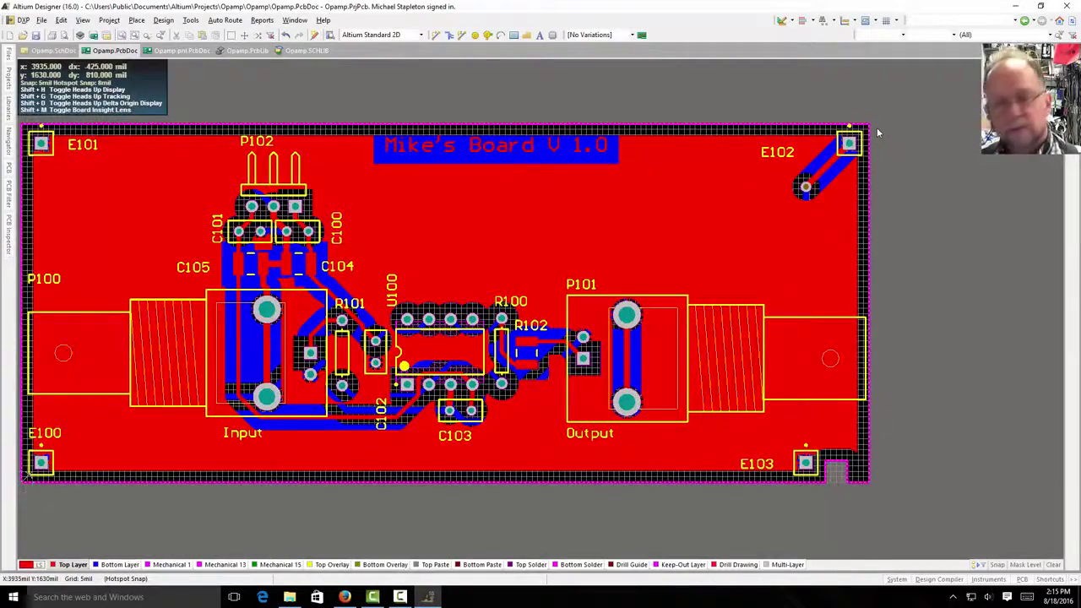
- Check the right keep-out track's end point, confirming the board measures 3900 by 1650 mil
{"action": "scroll", "coordinate": [877, 128], "scroll_direction": "up", "scroll_amount": 4}
{"action": "scroll", "coordinate": [876, 128], "scroll_direction": "up", "scroll_amount": 3}
{"action": "left_click_drag", "start_coordinate": [873, 201], "coordinate": [884, 357]}
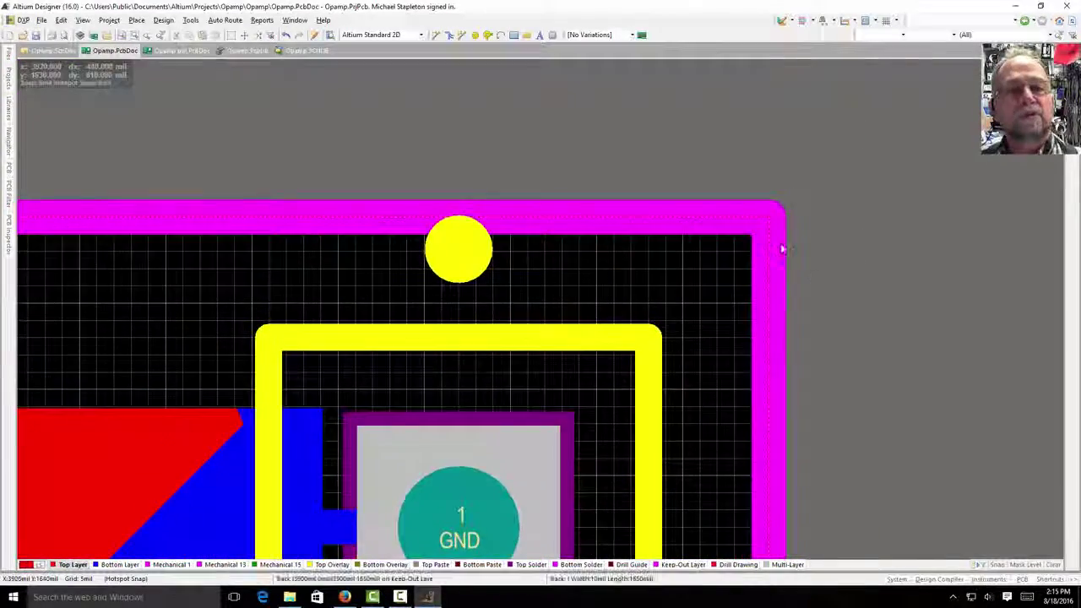
{"action": "scroll", "coordinate": [781, 244], "scroll_direction": "up", "scroll_amount": 3}
{"action": "left_click", "coordinate": [748, 234]}
{"action": "double_click", "coordinate": [747, 239]}
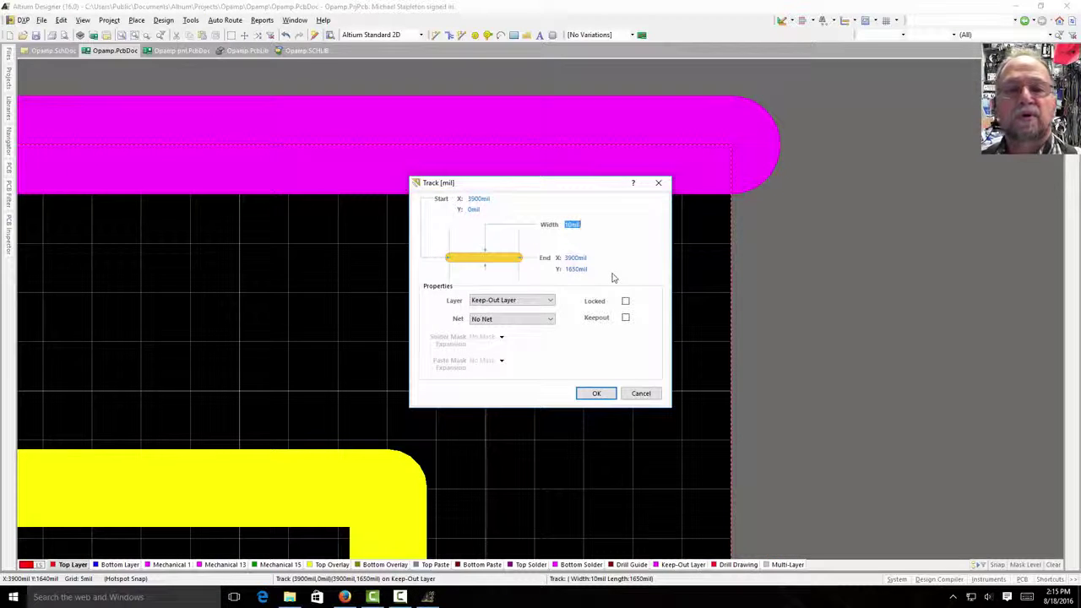
{"action": "double_click", "coordinate": [568, 270]}
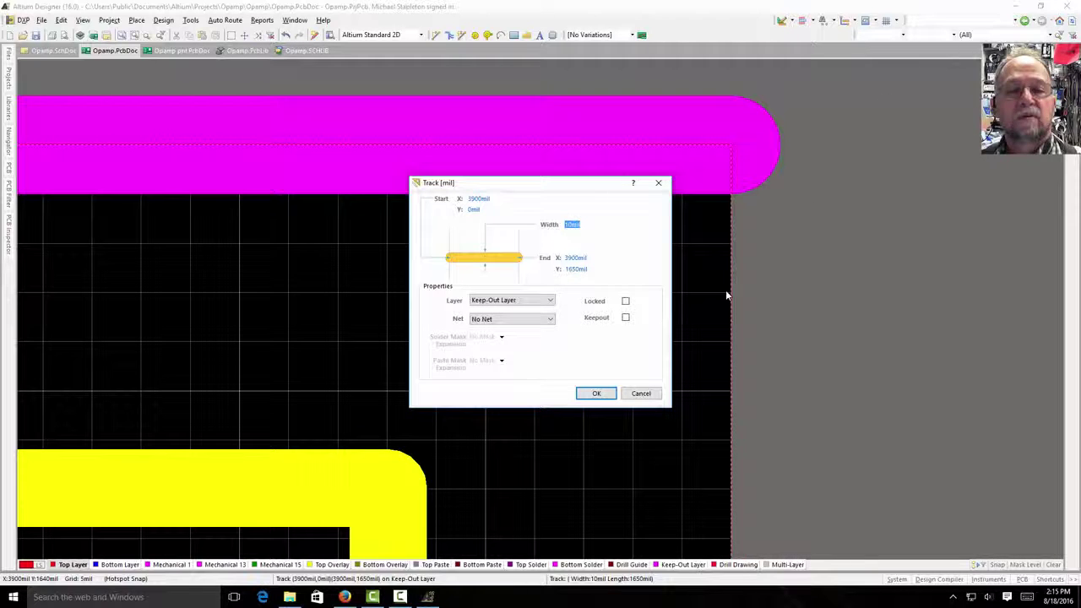
{"action": "left_click", "coordinate": [592, 394]}
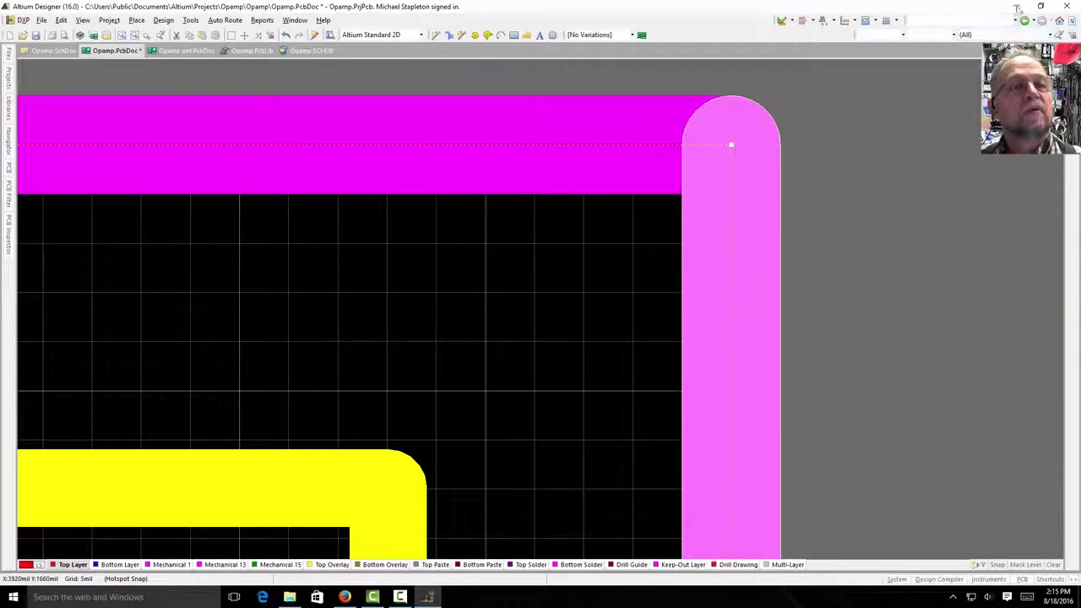
{"action": "left_click", "coordinate": [1017, 9]}
{"action": "left_click", "coordinate": [455, 179]}
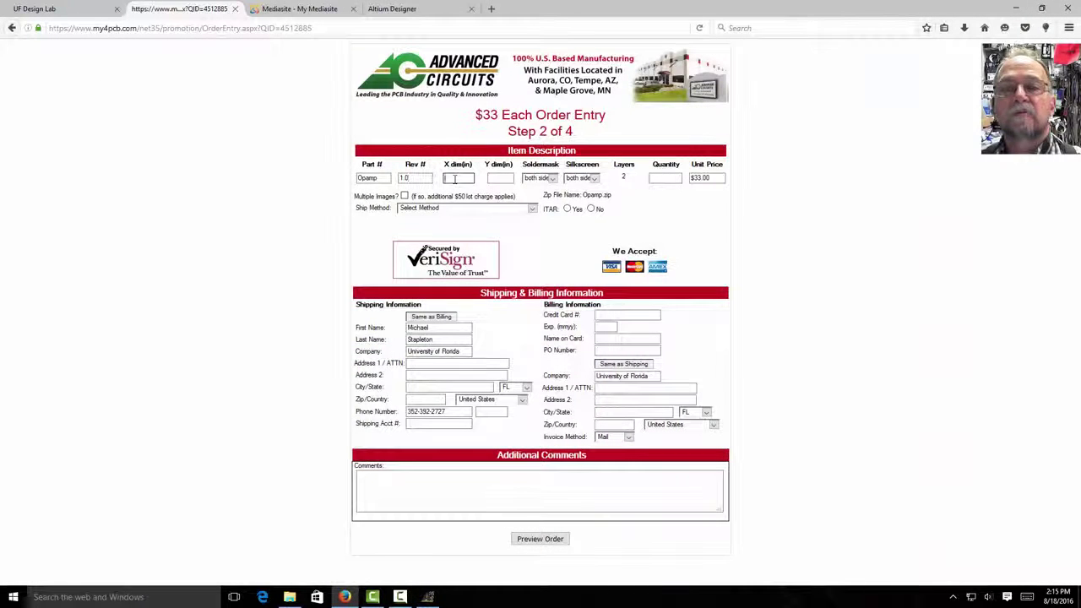
- Enter board size 3.9 by 1.65 in, silkscreen on top side only, and quantity 1
{"action": "type", "text": "3.9"}
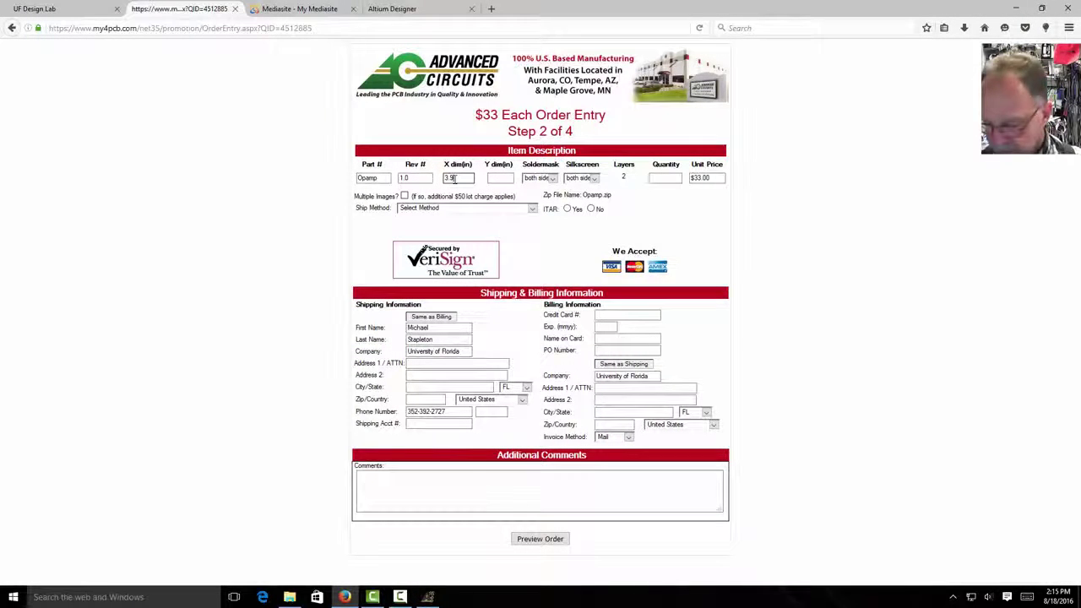
{"action": "type", "text": "1.65"}
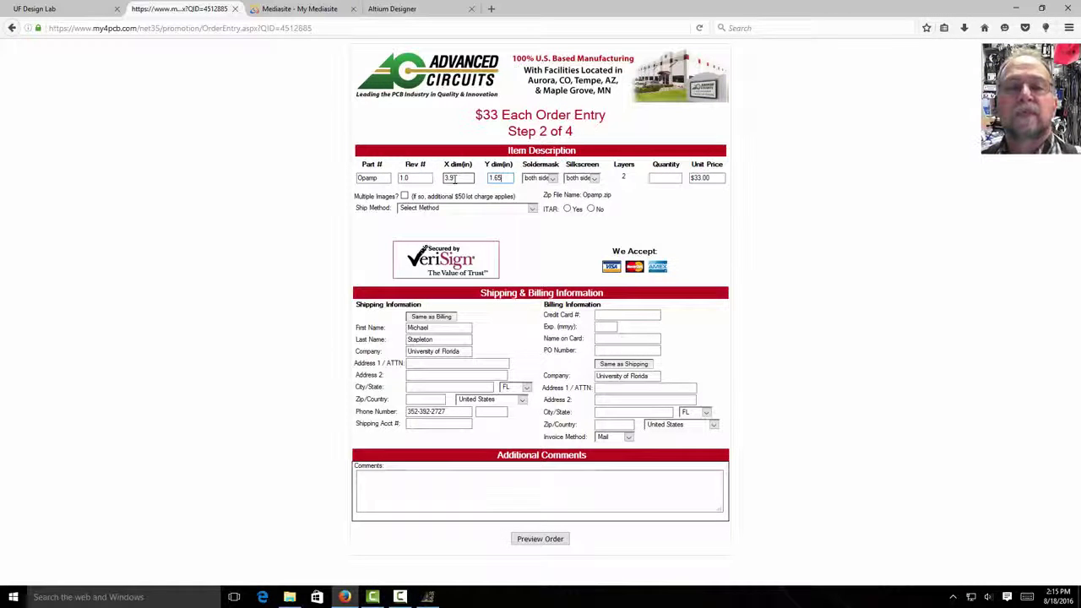
{"action": "left_click", "coordinate": [591, 178]}
{"action": "left_click", "coordinate": [590, 192]}
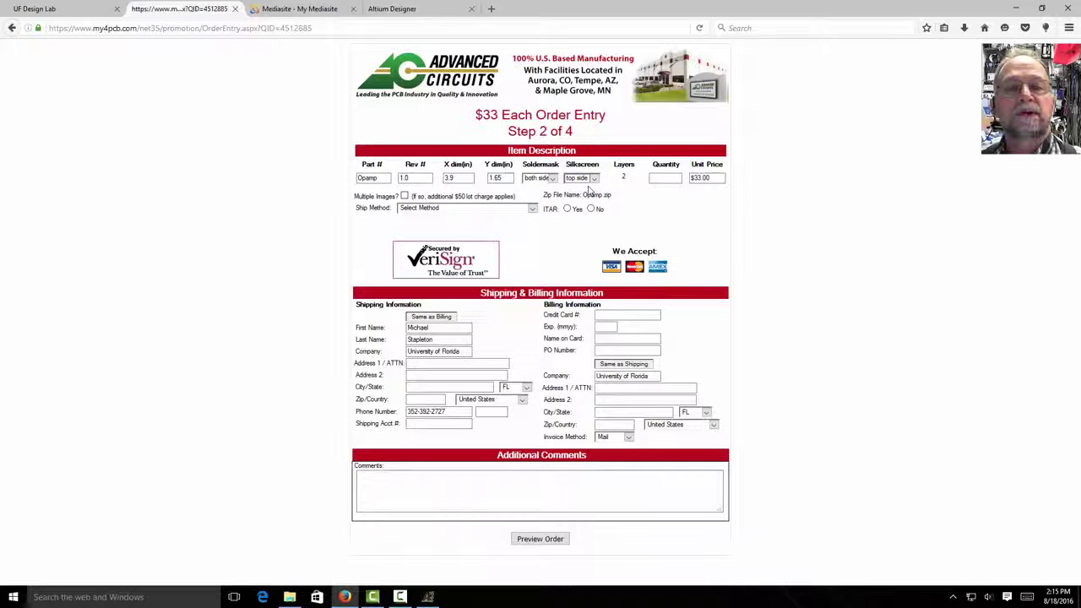
{"action": "left_click", "coordinate": [670, 178]}
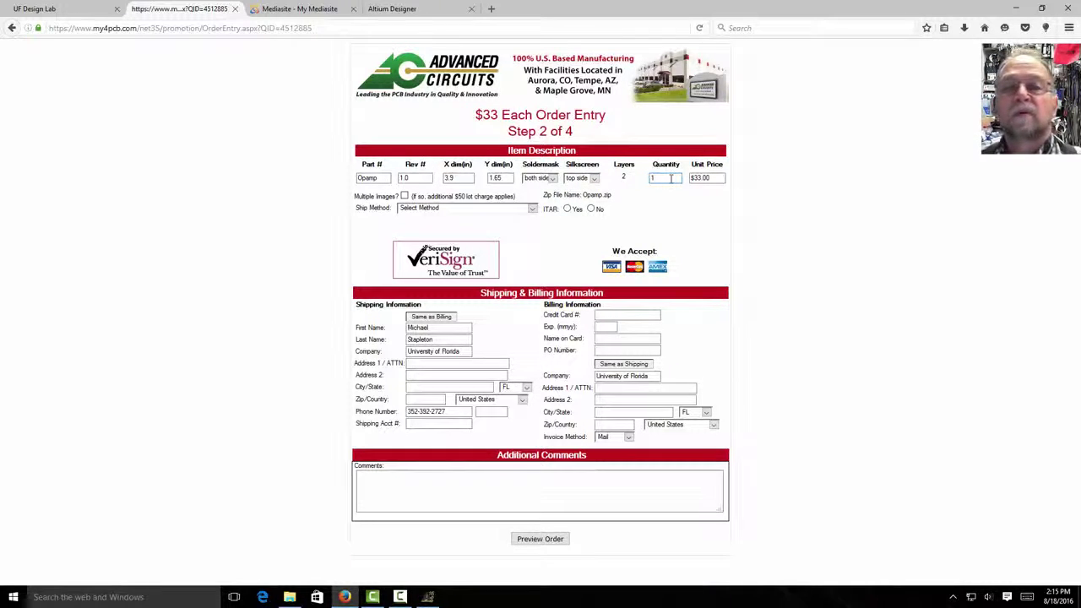
{"action": "type", "text": "1"}
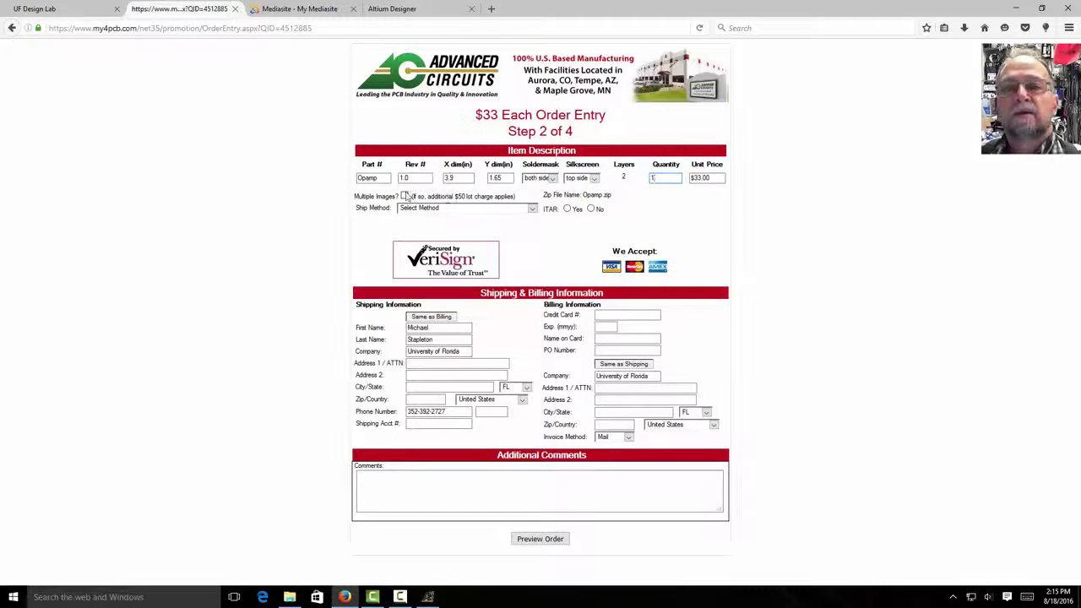
- Choose UPS 2nd Day shipping and mark the order as not ITAR-controlled
{"action": "left_click", "coordinate": [533, 208]}
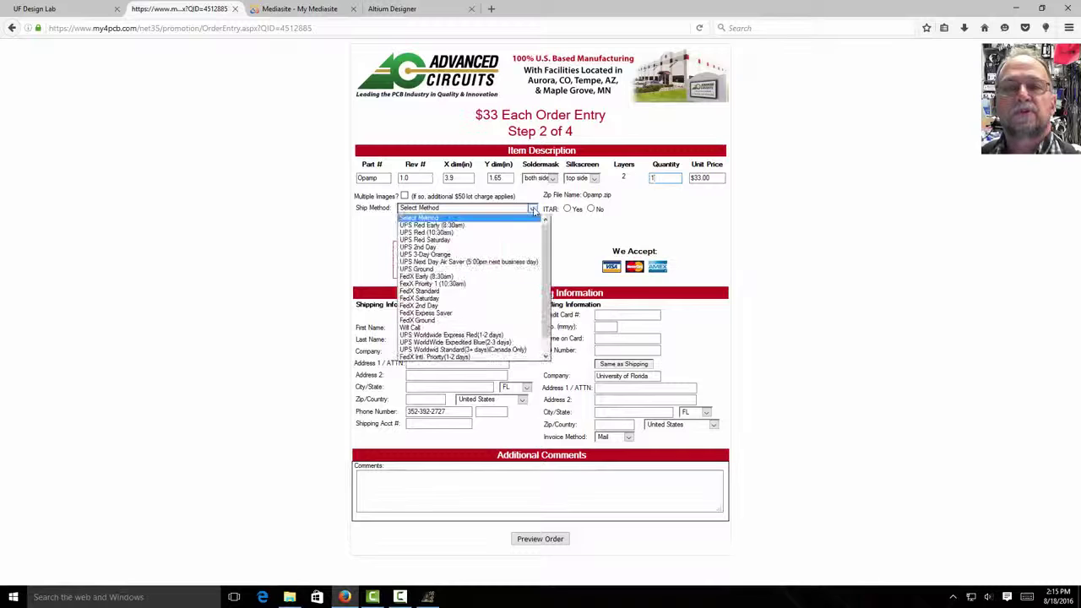
{"action": "left_click", "coordinate": [482, 247]}
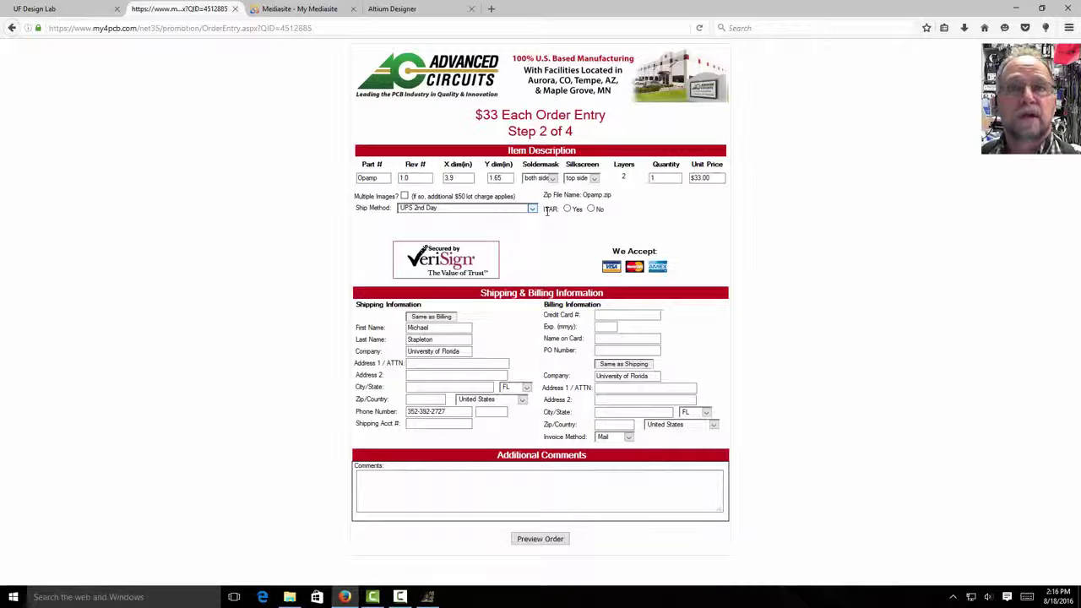
{"action": "left_click", "coordinate": [591, 209]}
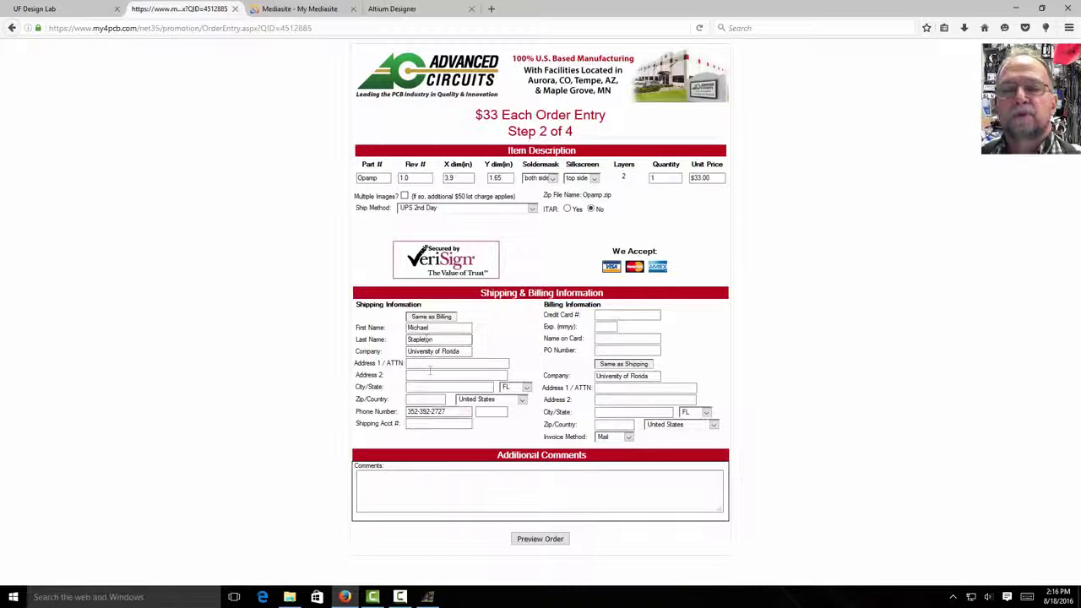
{"action": "left_click", "coordinate": [632, 316]}
- Add the comment 'Student' and return to the UF Design Lab mill request form
{"action": "left_click", "coordinate": [376, 490]}
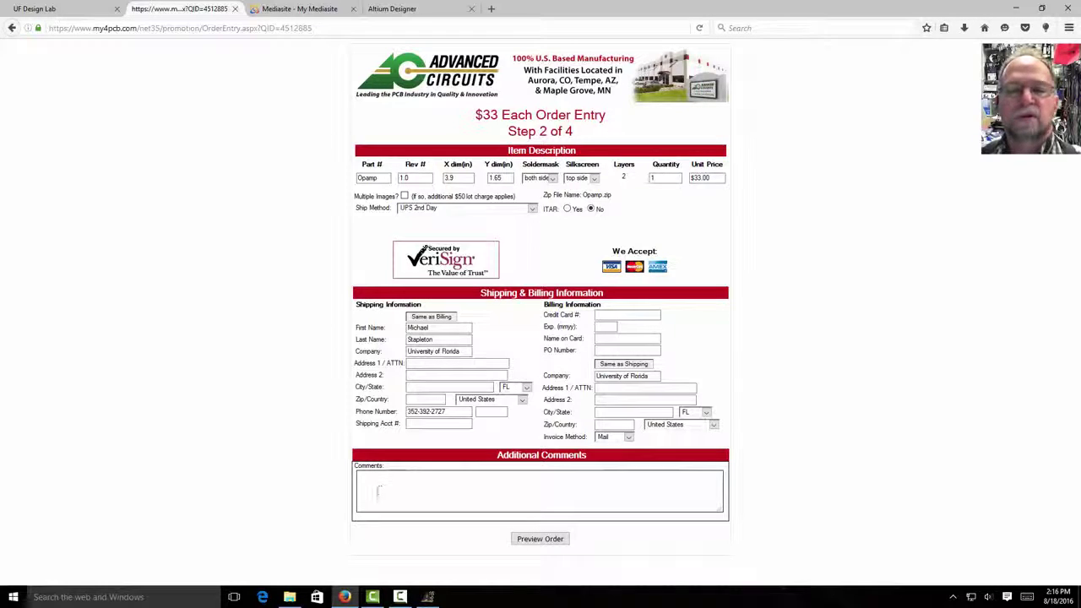
{"action": "type", "text": "S"}
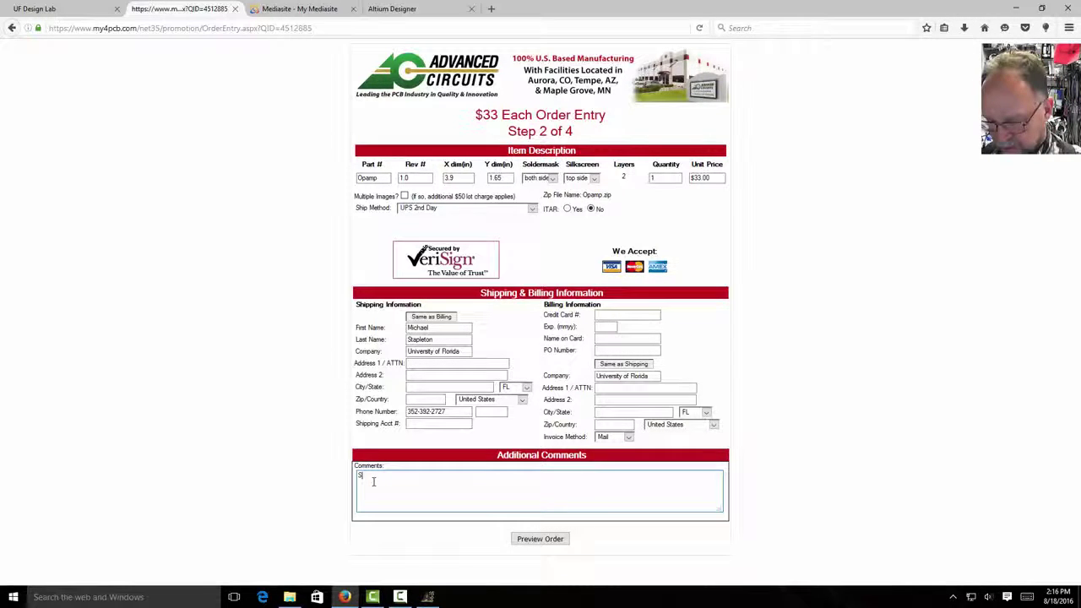
{"action": "type", "text": "tudent"}
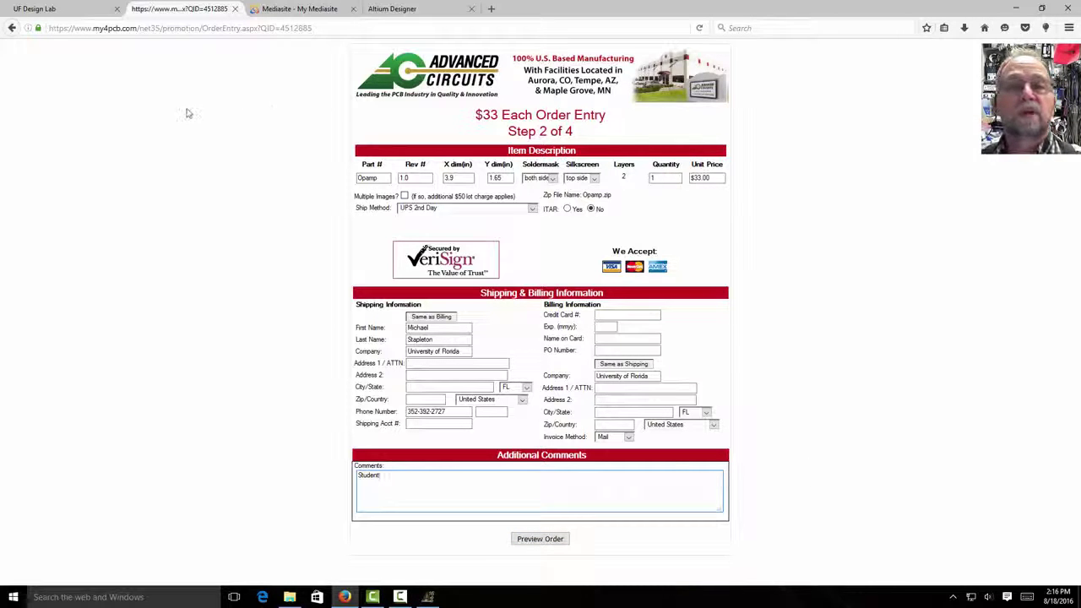
{"action": "left_click", "coordinate": [56, 11]}
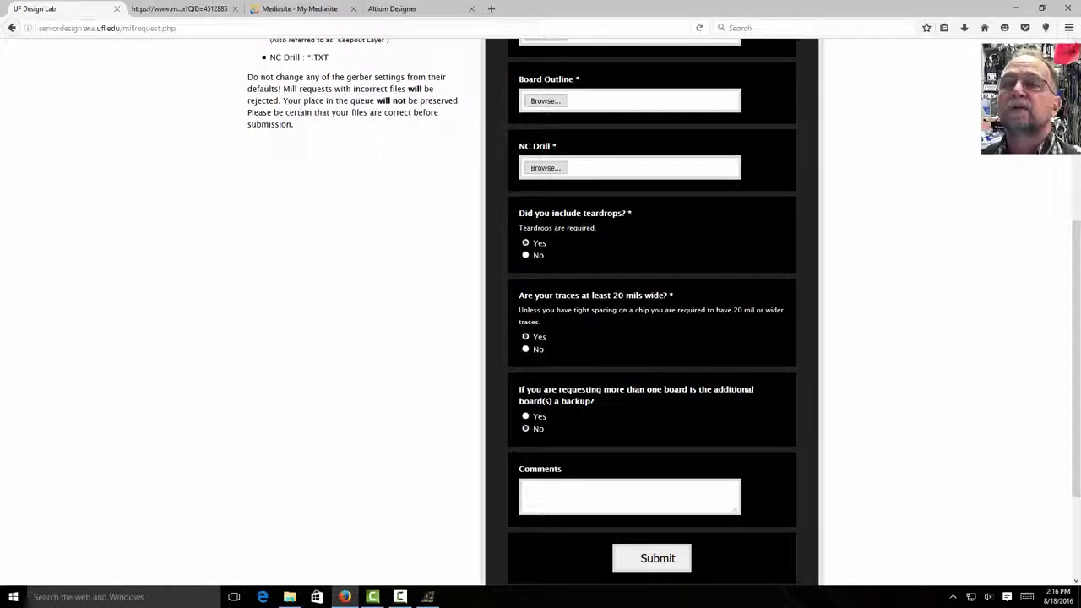
{"action": "left_click", "coordinate": [182, 10]}
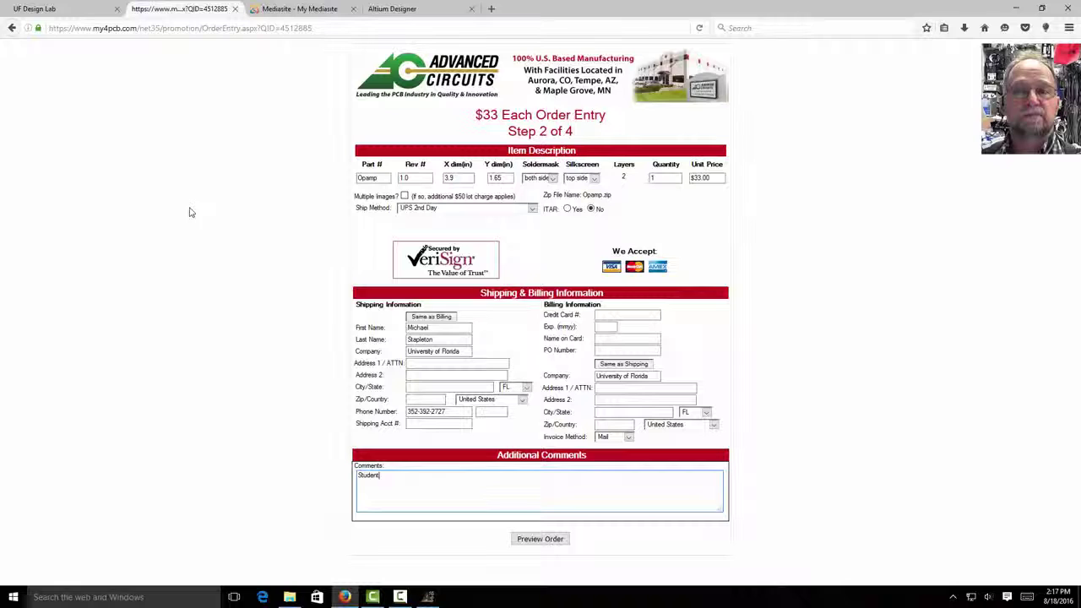
{"action": "left_click", "coordinate": [40, 9]}
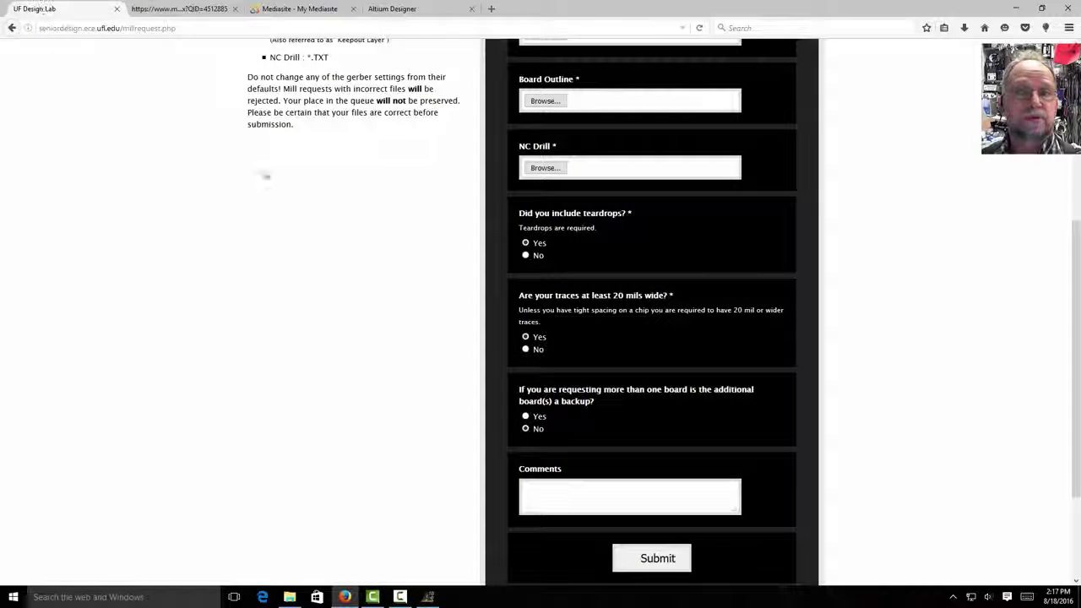